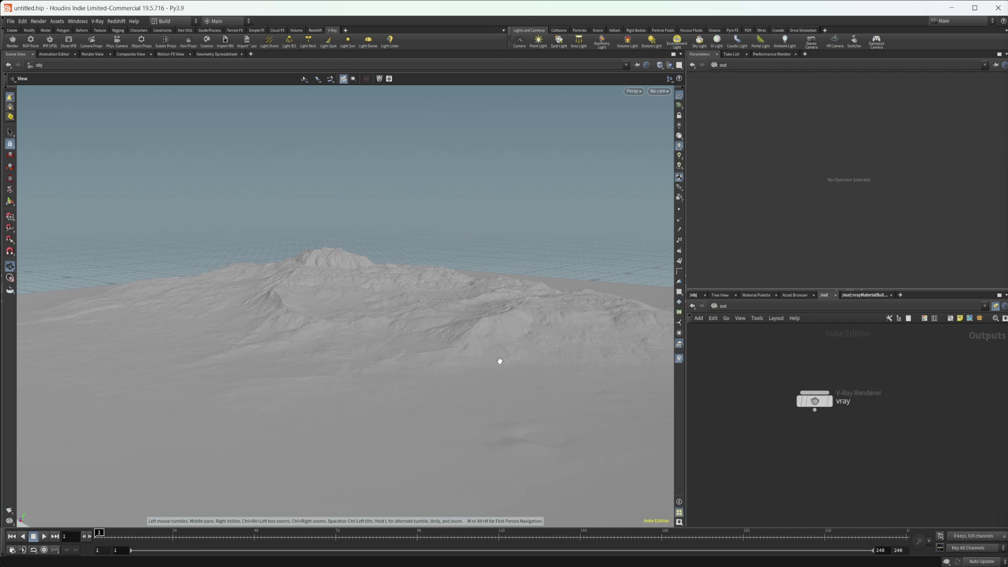
Step: Add a V-Ray Sun Light to the object network below the camera node
left_click_drag(499, 360, 448, 356)
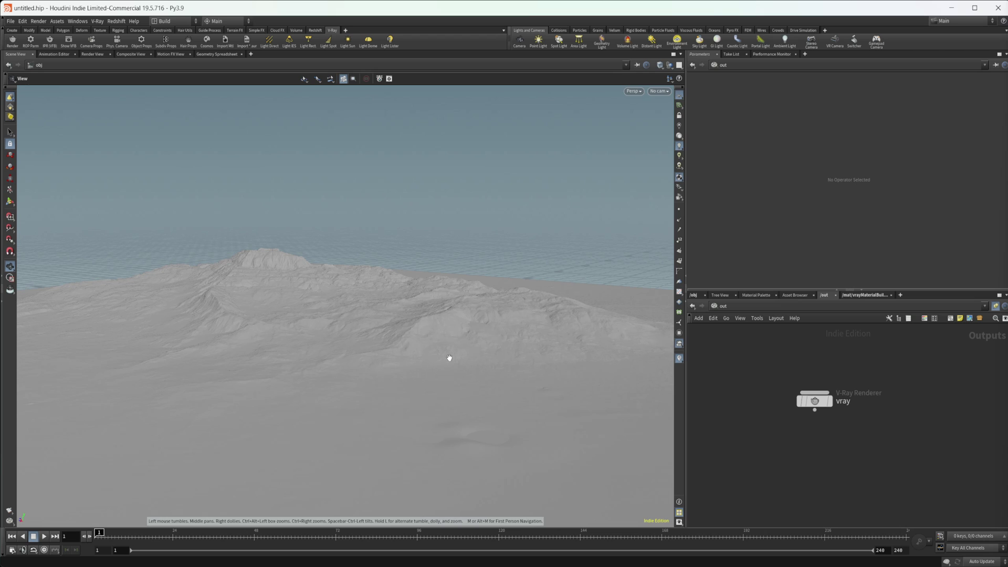
left_click(693, 295)
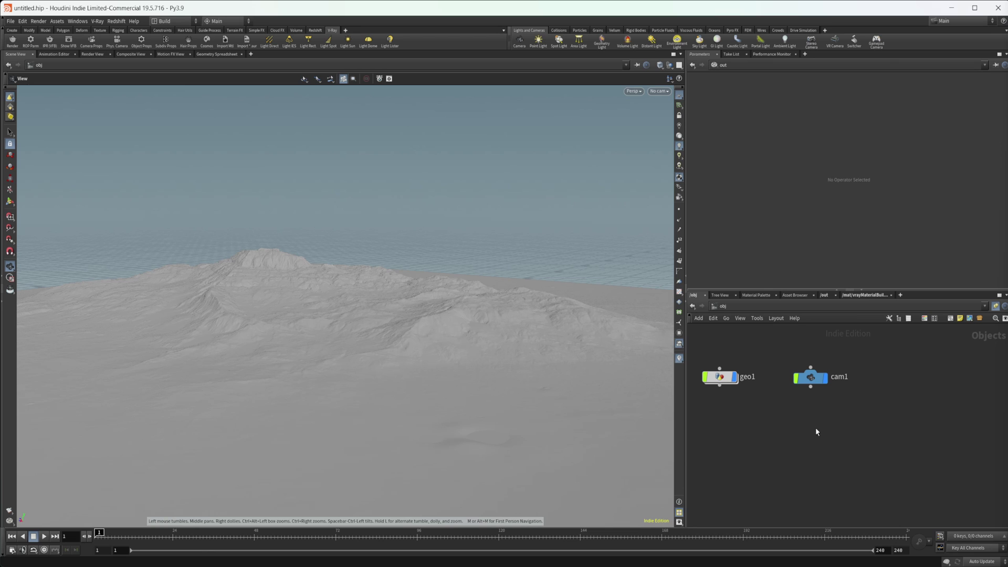
key("Tab")
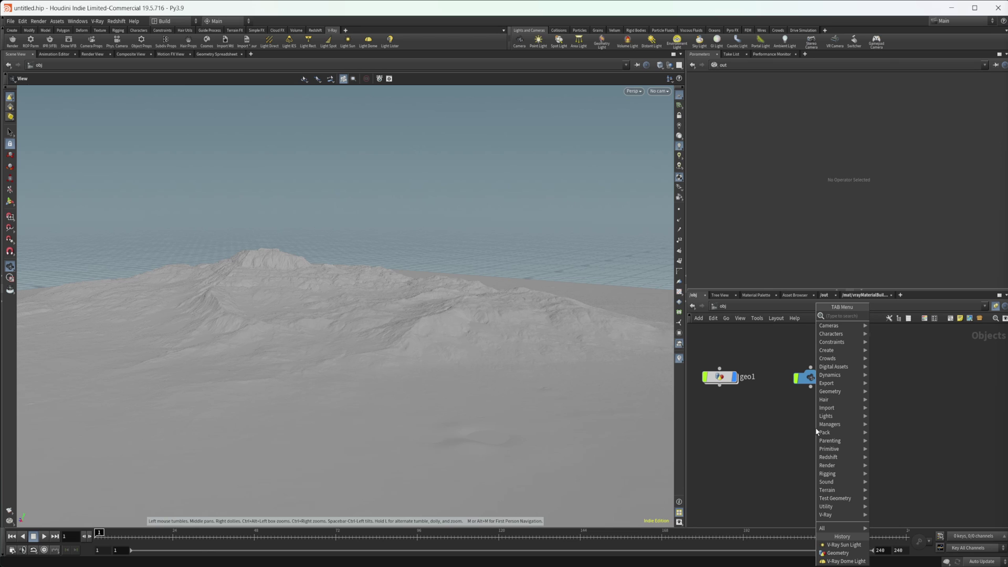
type("vra")
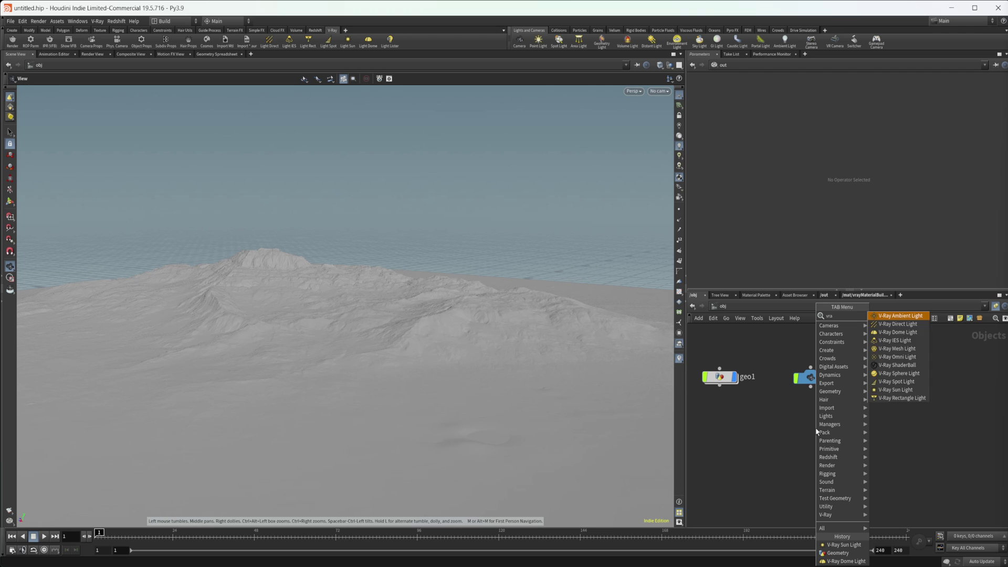
type(" su")
key("Return")
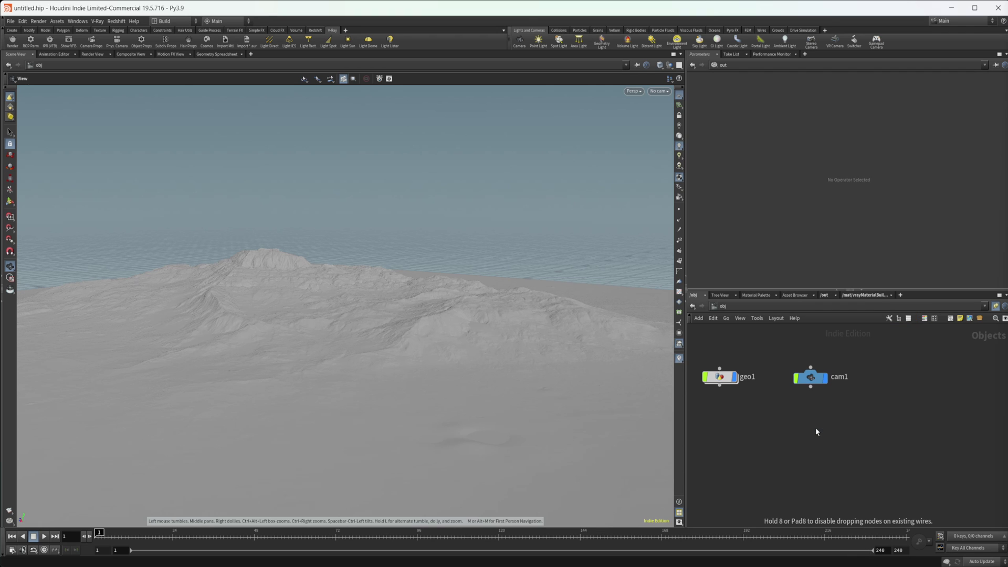
left_click(887, 410)
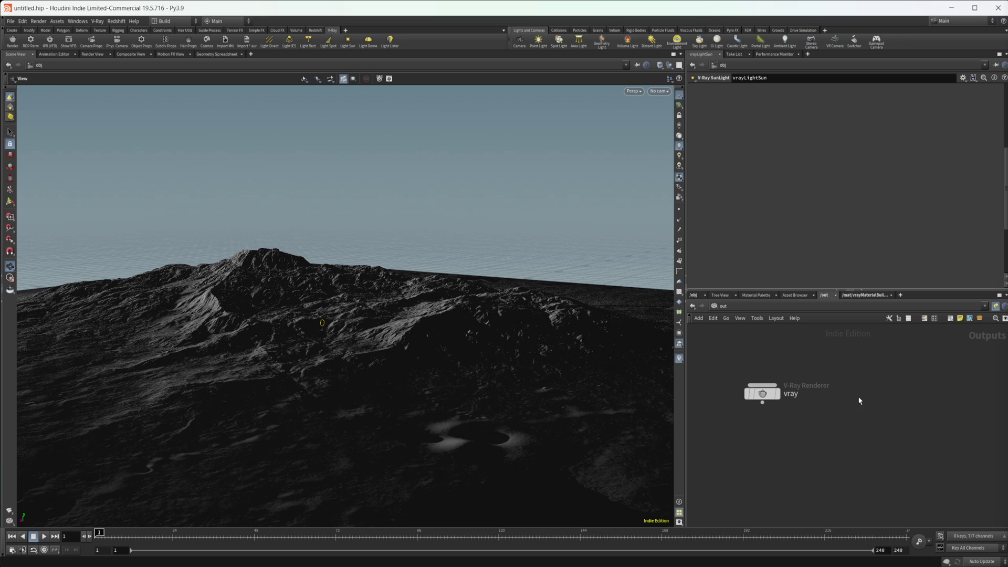
Step: Add a V-Ray Environment node beside the V-Ray Renderer in the output network
key("Tab")
type("vra")
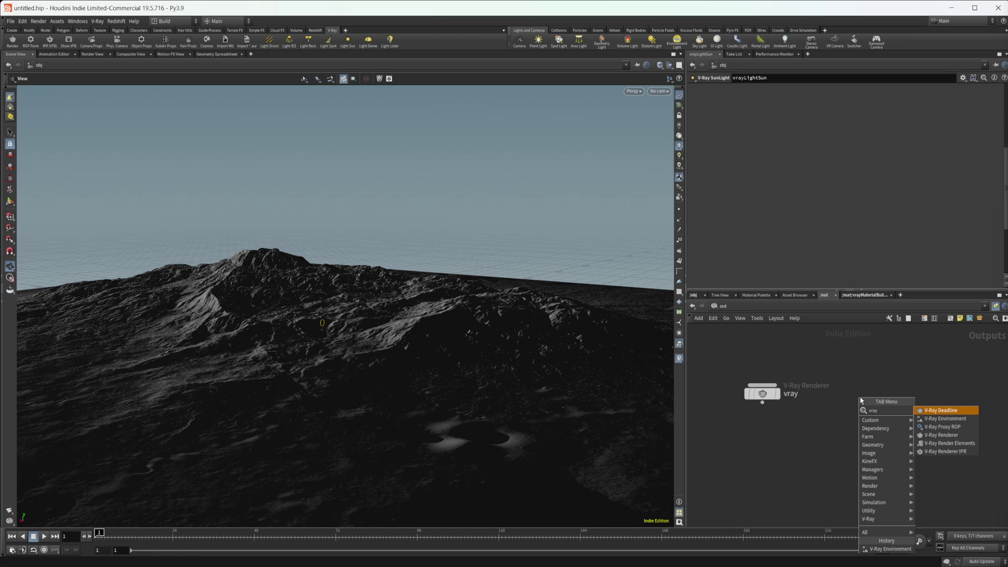
left_click(945, 419)
left_click(859, 399)
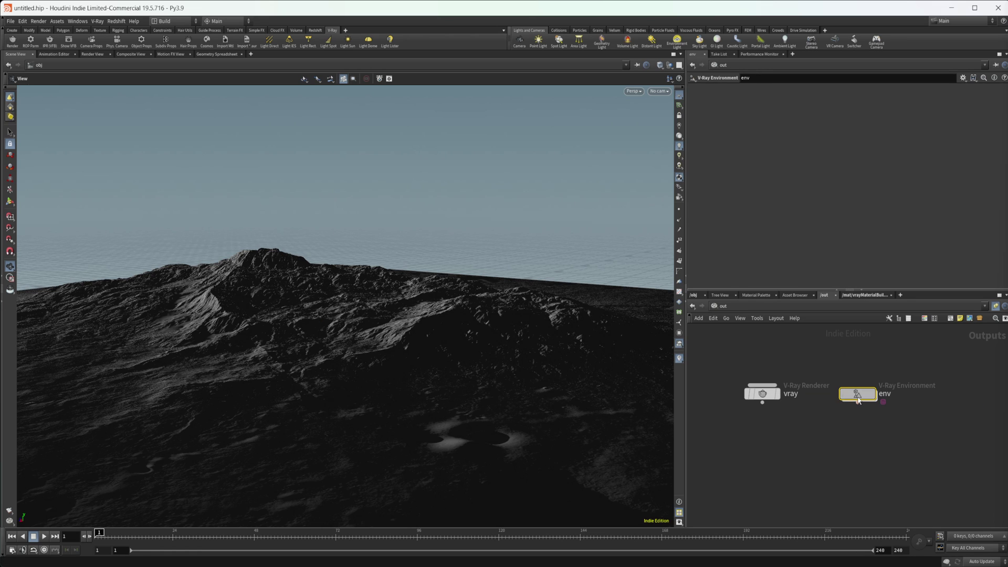
Step: Inside the environment node, add a V-Ray Sky texture and rewire the environment settings from the image file's color to the sky's output
double_click(858, 399)
key("Tab")
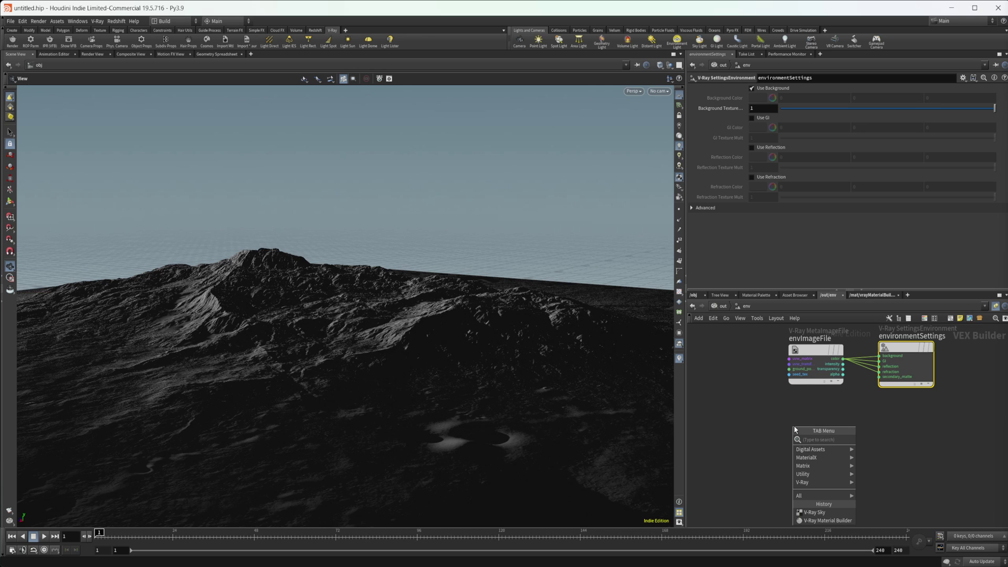
type("vray s")
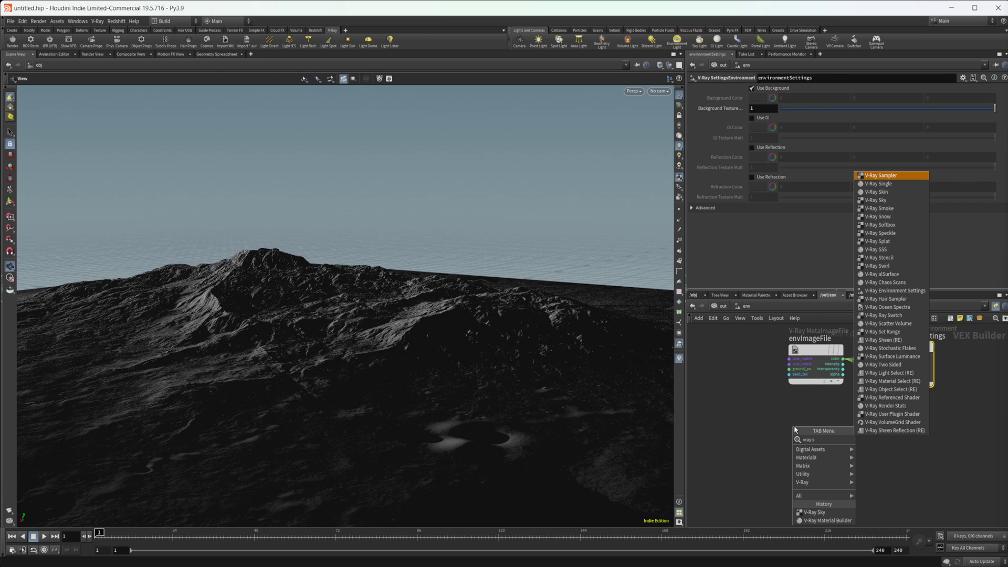
type("ky")
key("Return")
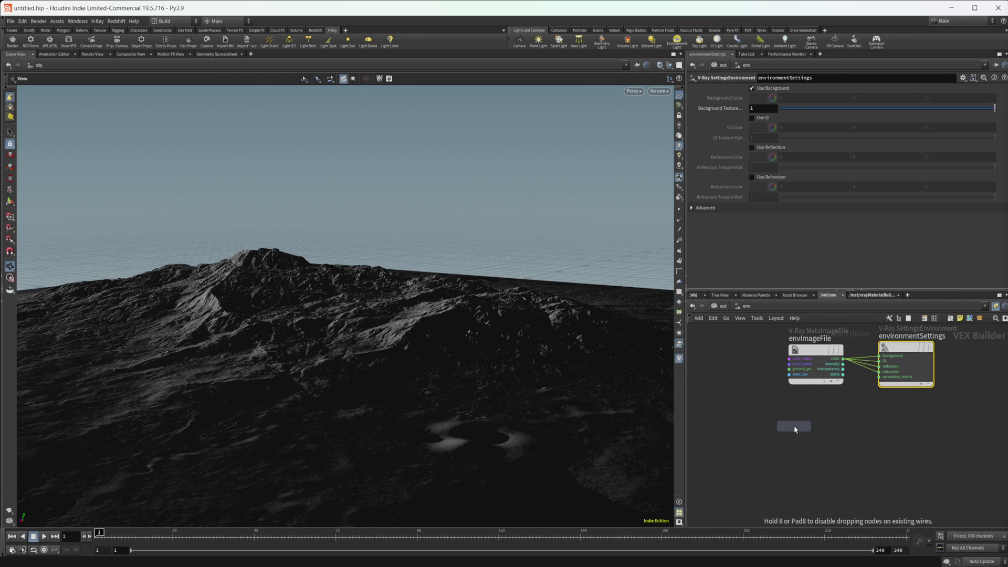
left_click(844, 427)
left_click(864, 354)
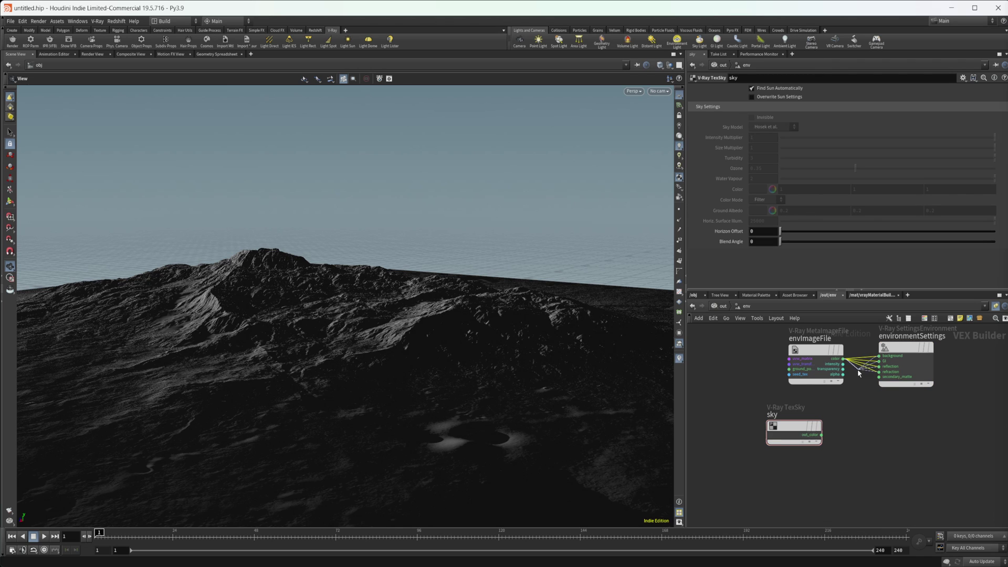
left_click_drag(858, 369, 823, 434)
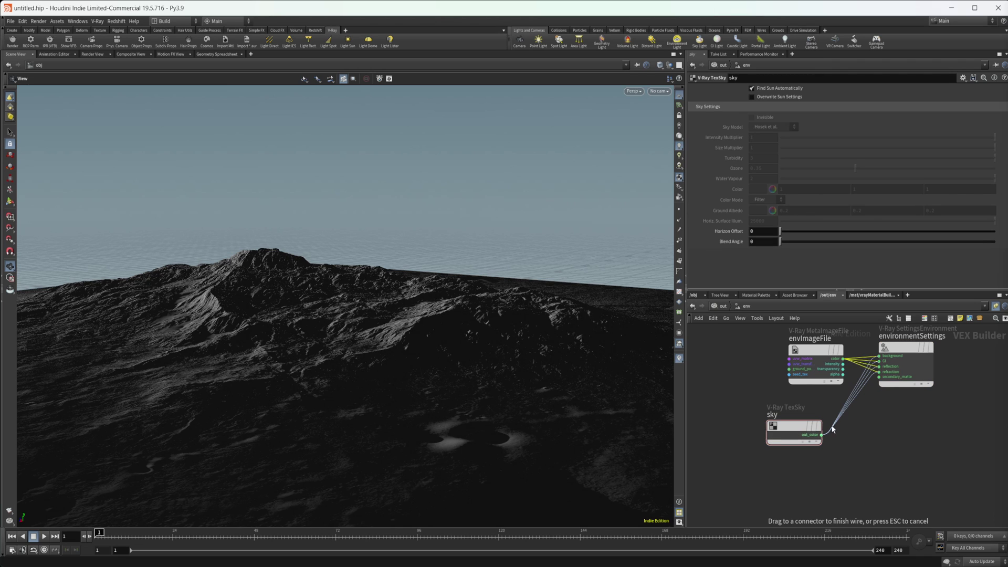
Step: Assign the new env node as the Environment of the V-Ray Renderer
left_click(726, 307)
left_click(762, 393)
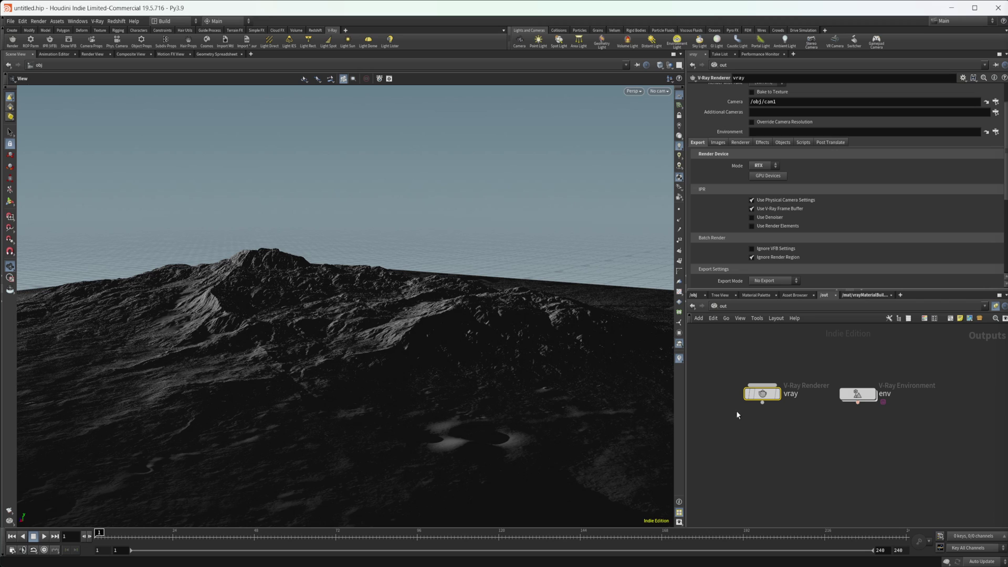
left_click_drag(858, 393, 766, 132)
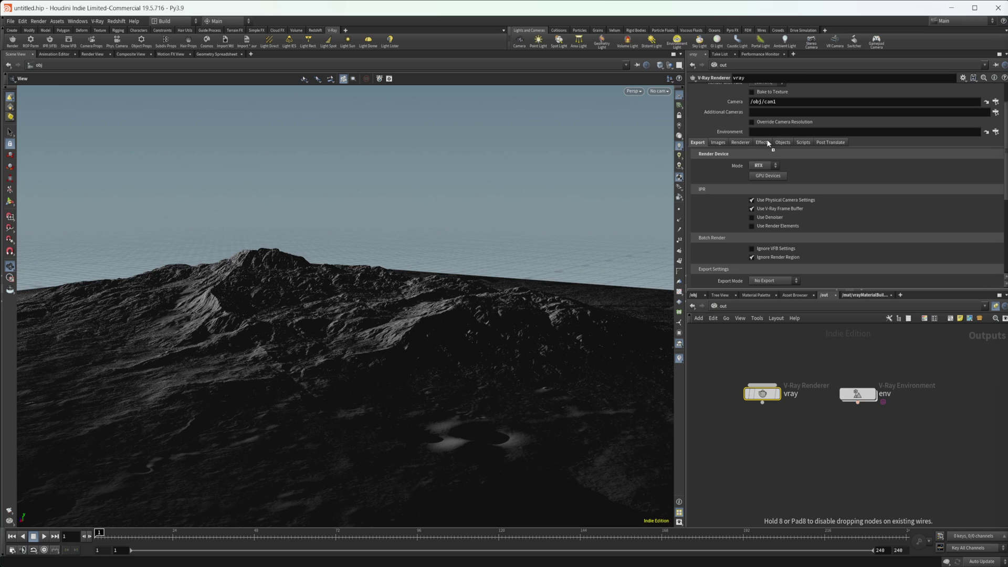
Step: Return to the object network, then shrink the V-Ray Frame Buffer and move it clear of the viewport terrain and nodes
left_click(695, 295)
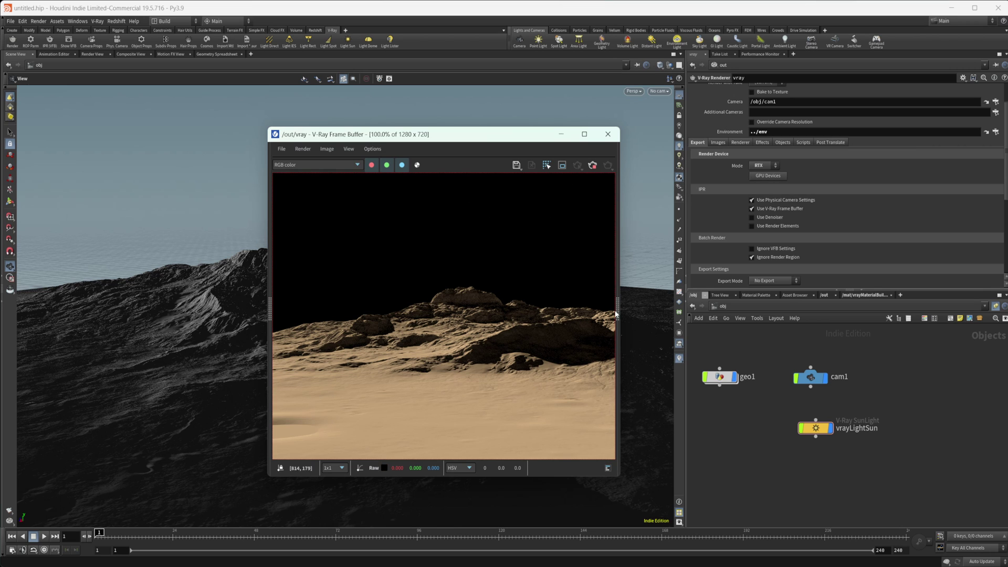
left_click(815, 428)
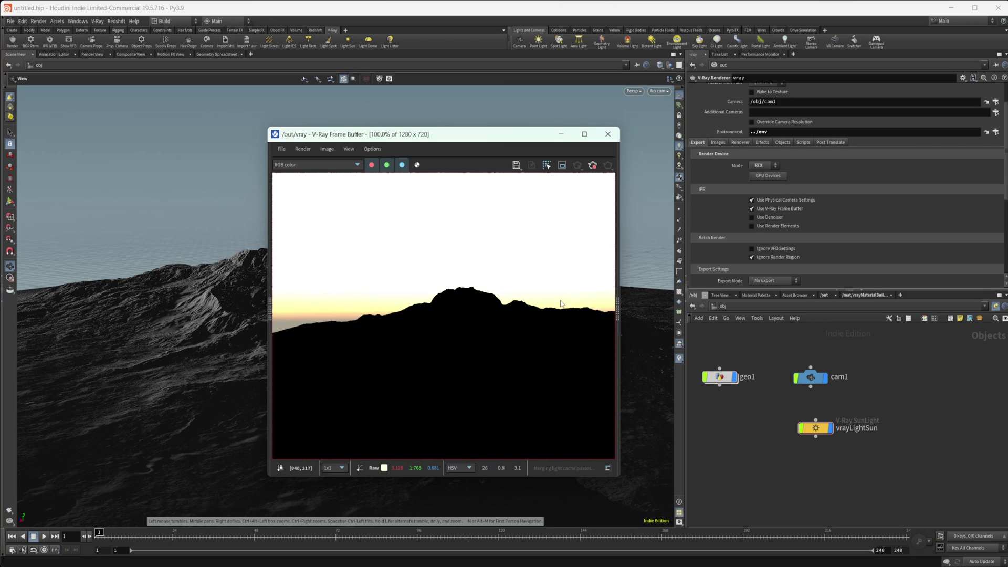
left_click_drag(419, 142, 769, 77)
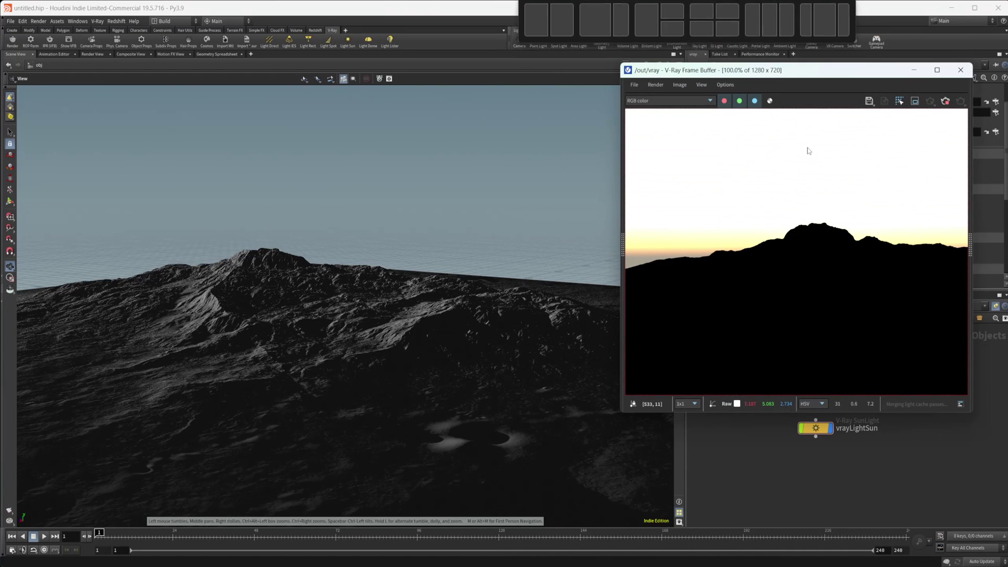
left_click_drag(971, 412, 891, 339)
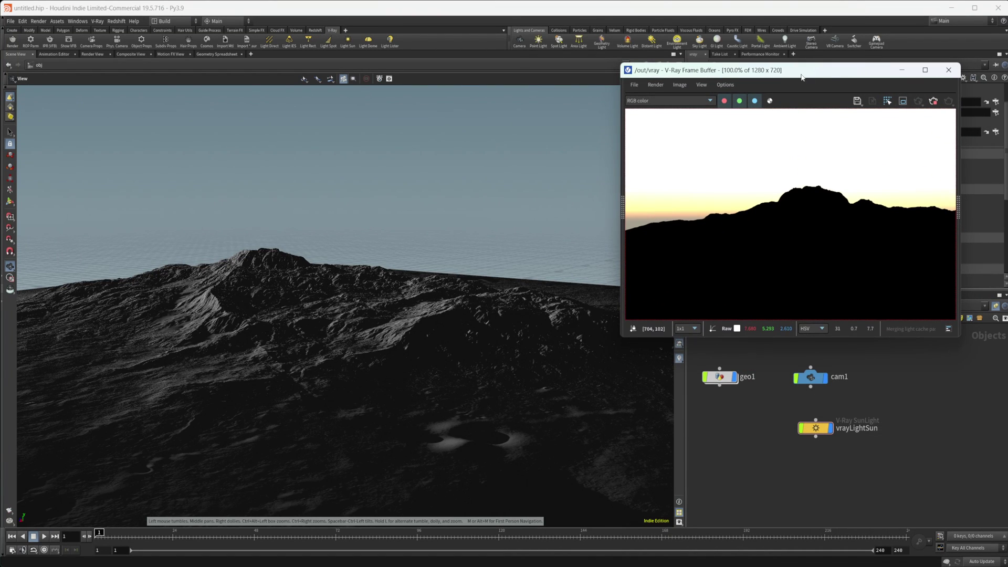
left_click_drag(803, 74, 839, 36)
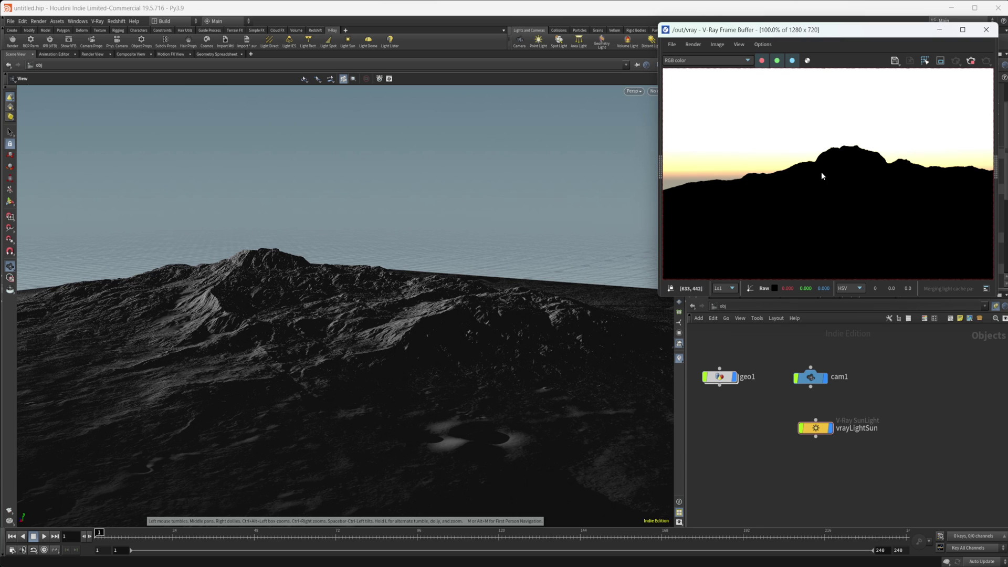
Step: Rotate the V-Ray sun light to about -17 degrees around X with its viewport handle
left_click(811, 428)
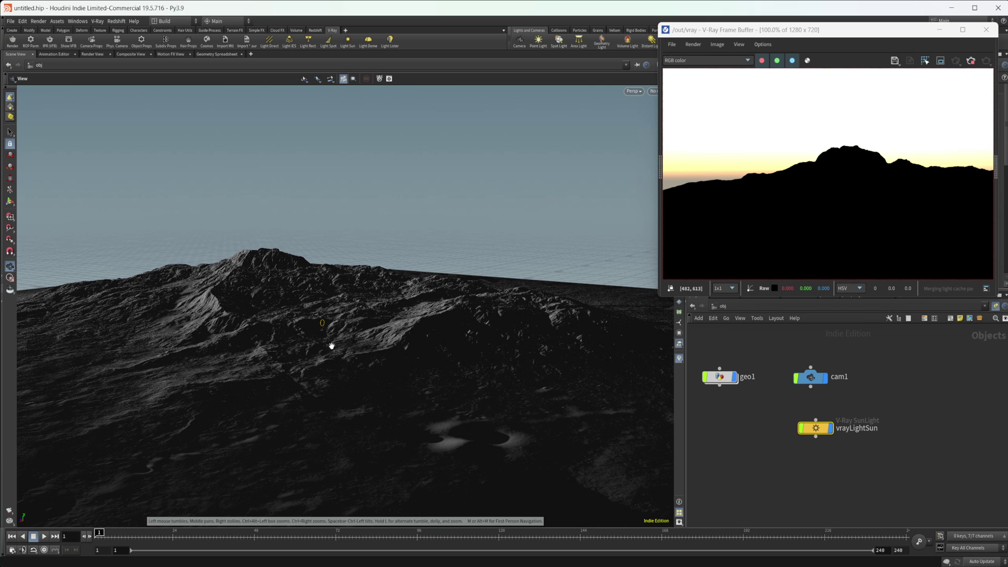
left_click_drag(266, 341, 298, 333)
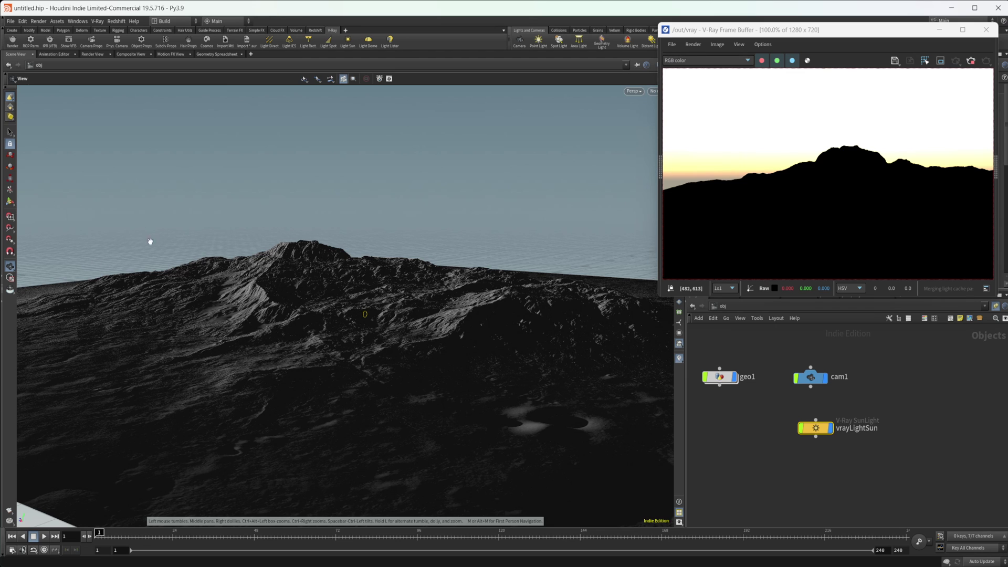
left_click(10, 201)
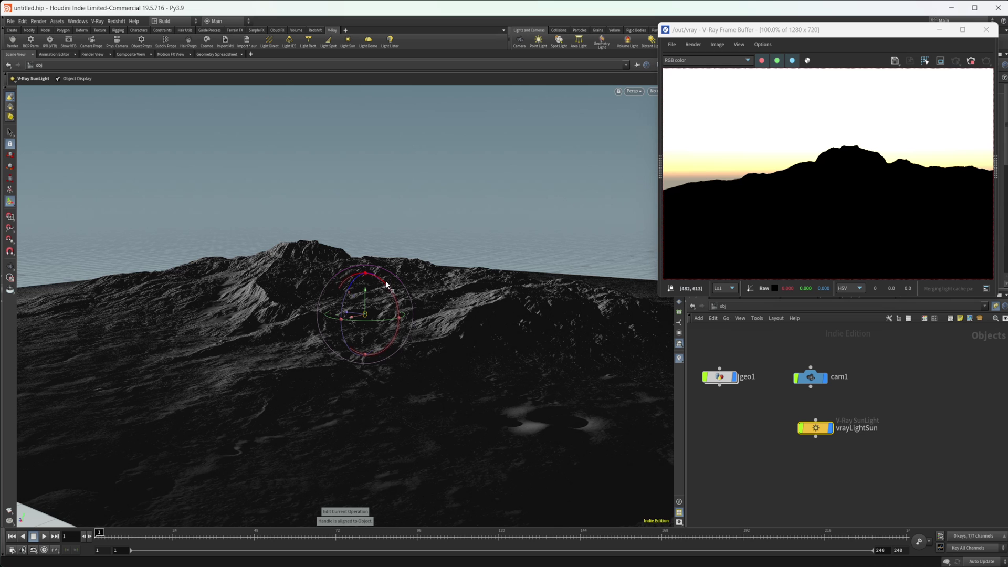
left_click_drag(384, 286, 396, 290)
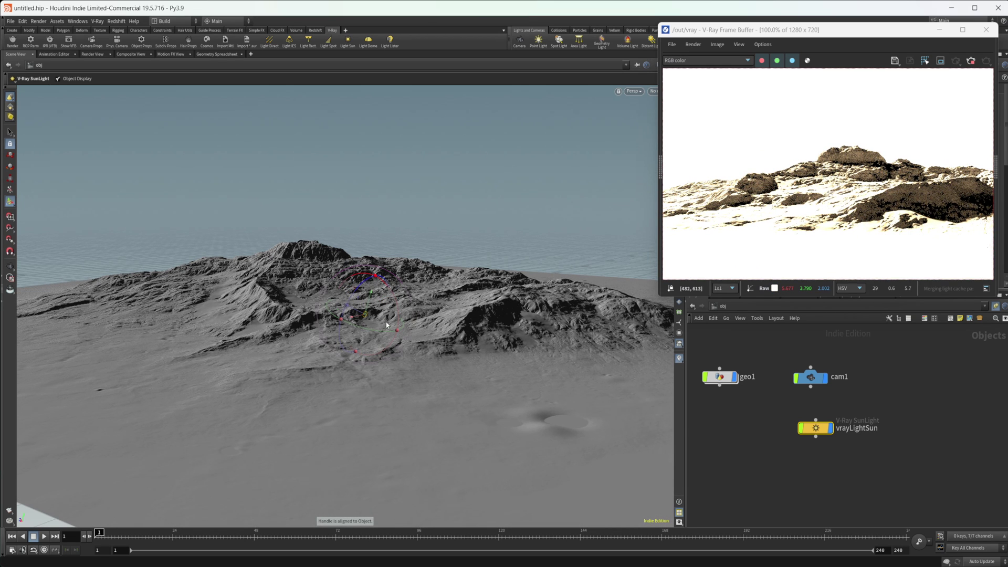
Step: Uncover the sun light's parameters and lower its intensity to 0.1, then to 0.02
left_click_drag(764, 32, 350, 134)
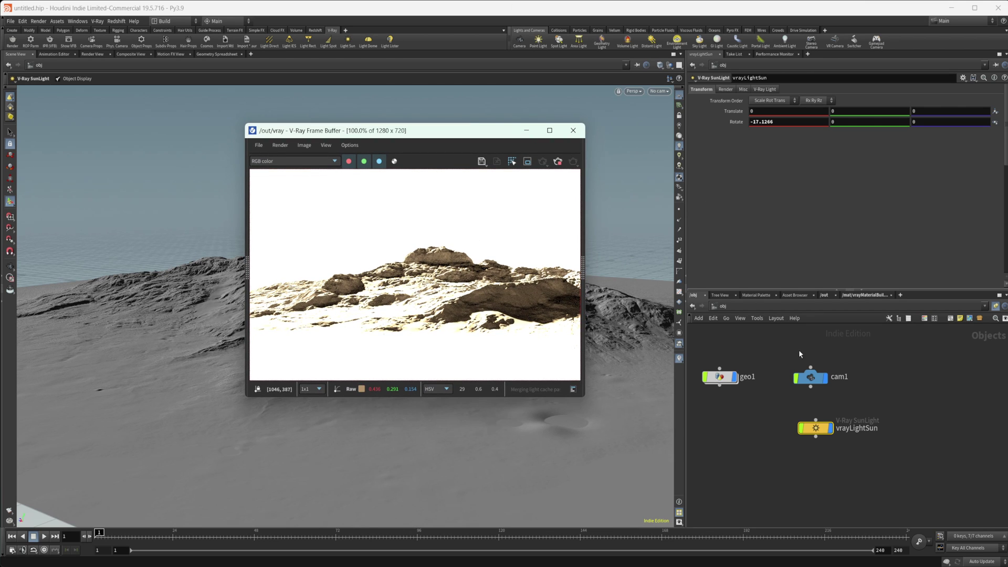
left_click(767, 90)
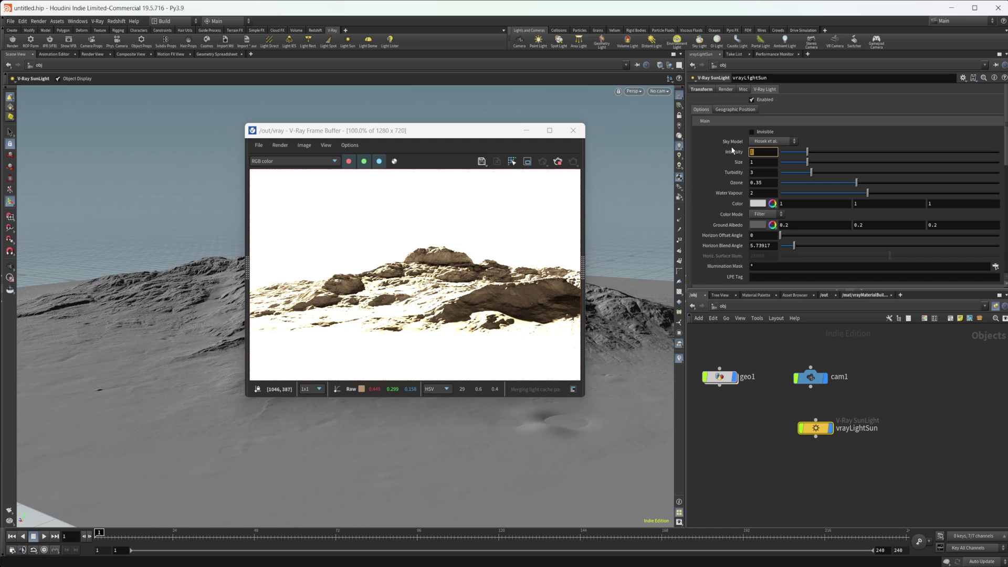
type(".1")
key("Return")
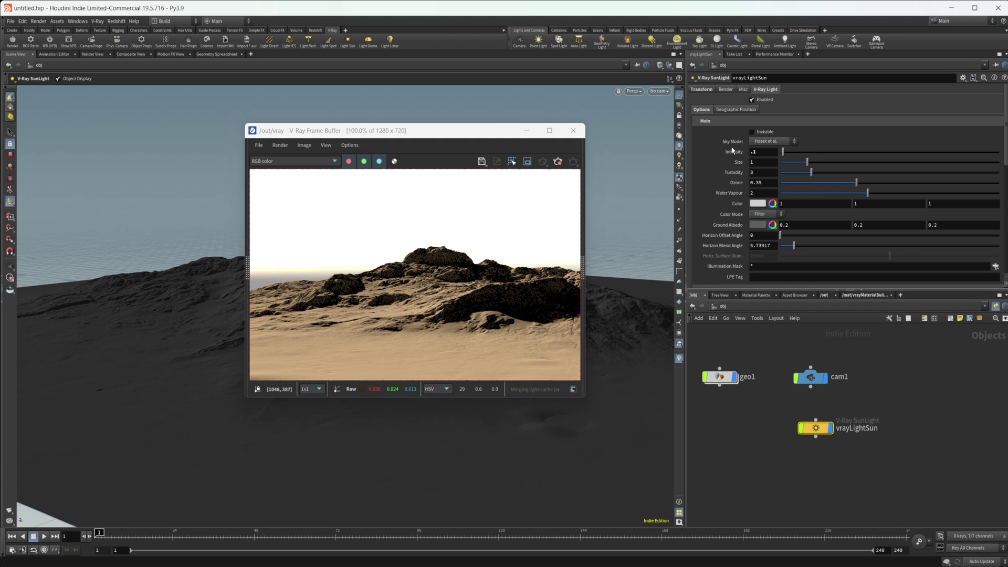
left_click(764, 154)
type(".")
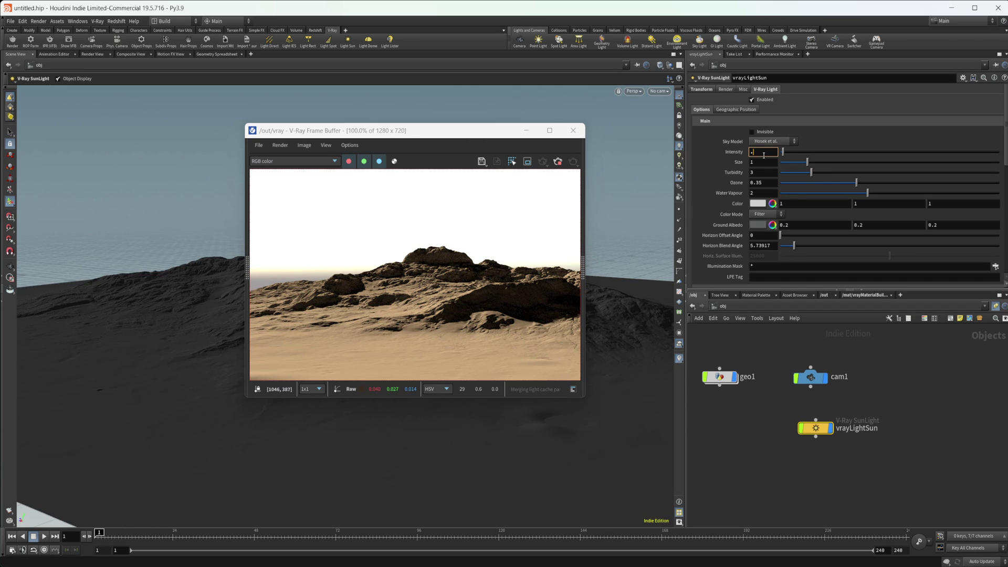
type("02")
key("Return")
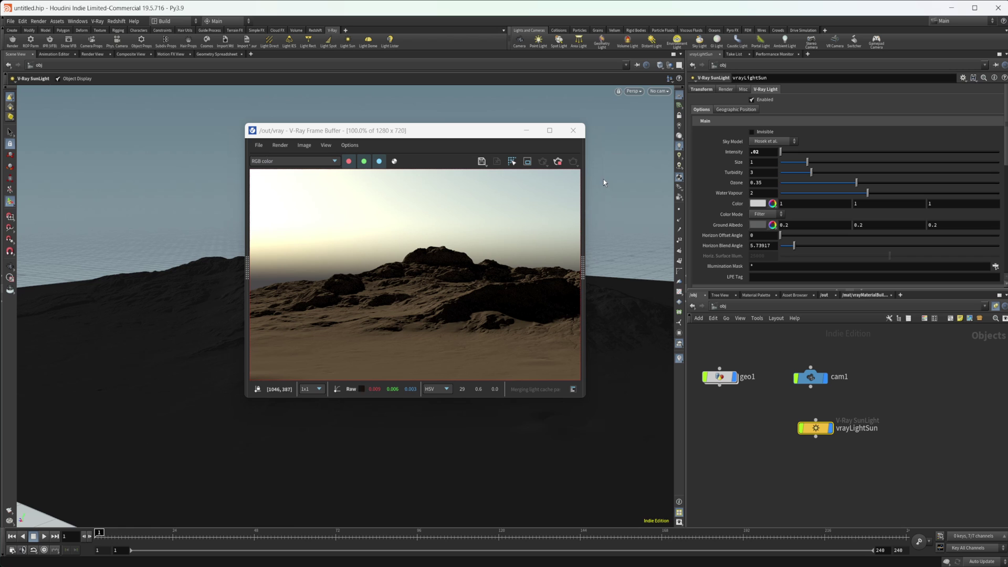
Step: Rotate the sun light sideways around its Y axis in the viewport to change the shadow direction
left_click_drag(443, 137, 722, 116)
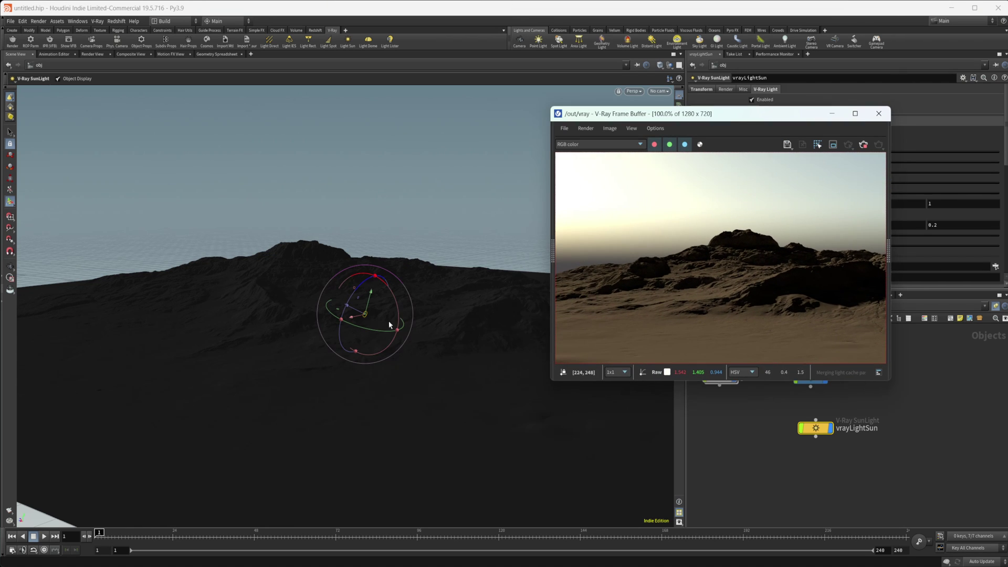
left_click_drag(367, 330, 343, 326)
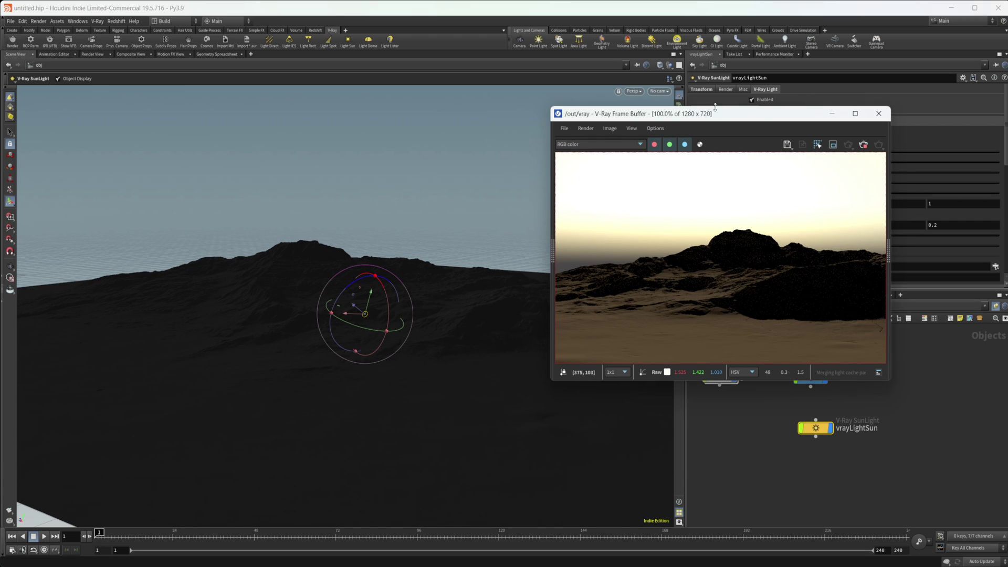
left_click_drag(718, 117, 449, 145)
Step: Try a sun intensity of 0.001, settle on 0.01, and set the sun size to 1.37
double_click(771, 152)
type(".02")
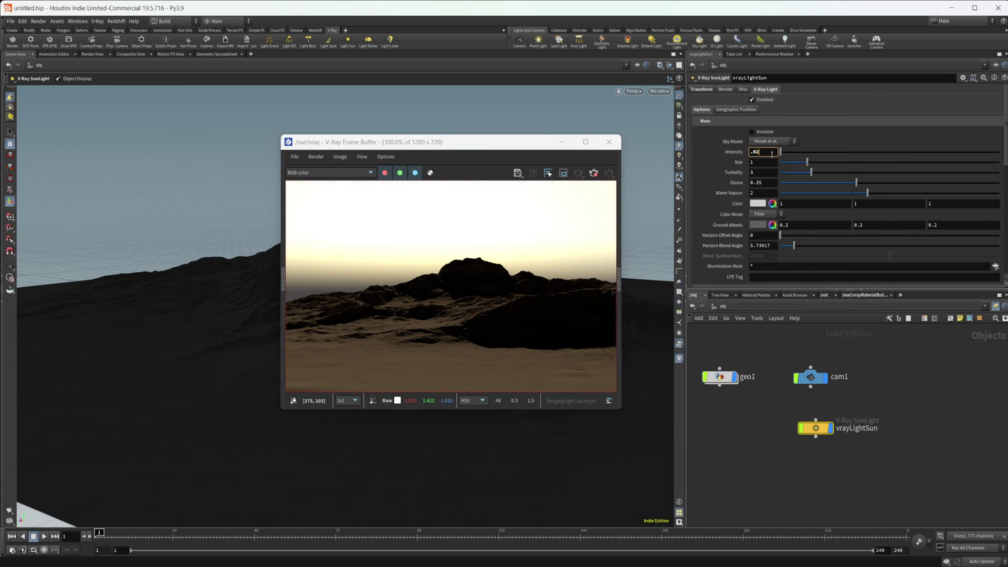
type("01")
key("Return")
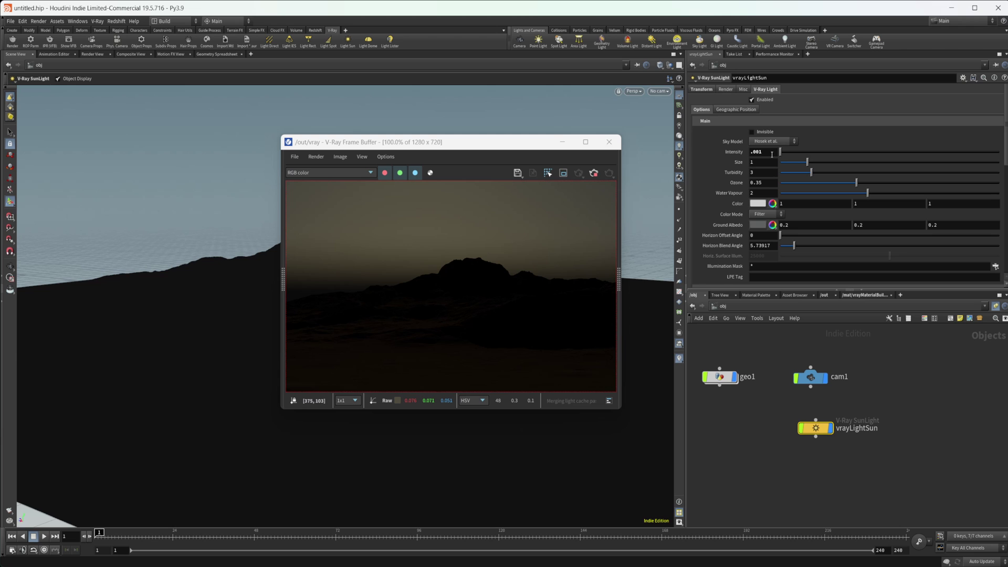
type(".01")
key("Return")
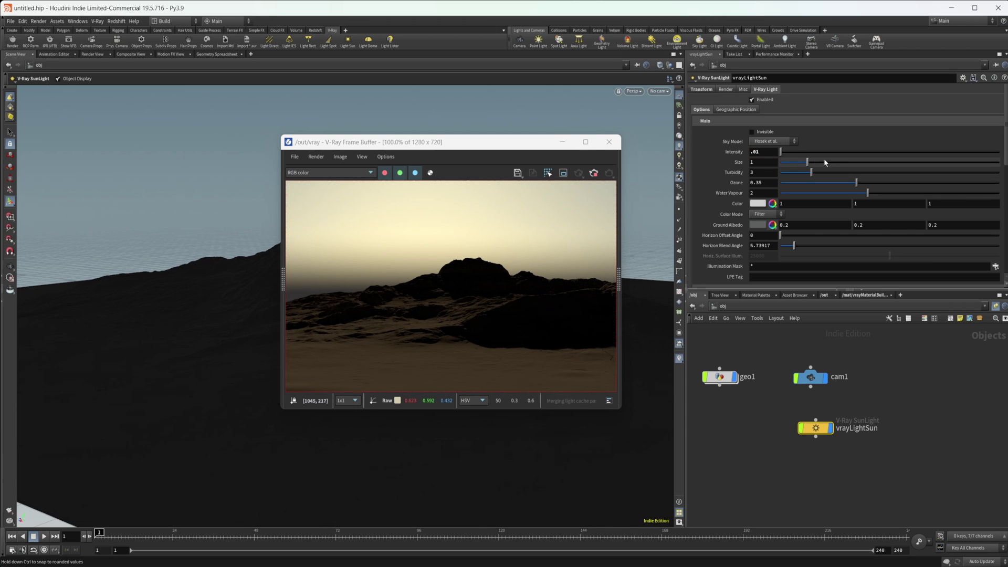
mouse_move(834, 162)
left_mouse_down()
mouse_move(934, 162)
mouse_move(817, 162)
left_mouse_up()
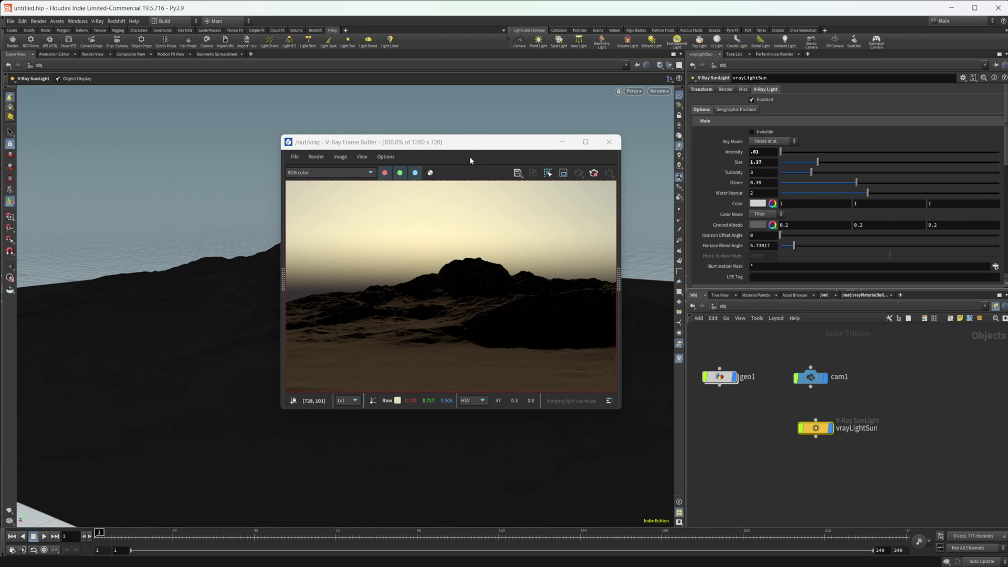
Step: Rotate the sun light around X until the sun disc sits just above the mountain ridge in the render, and set its size to 6.01
left_click_drag(460, 148, 700, 149)
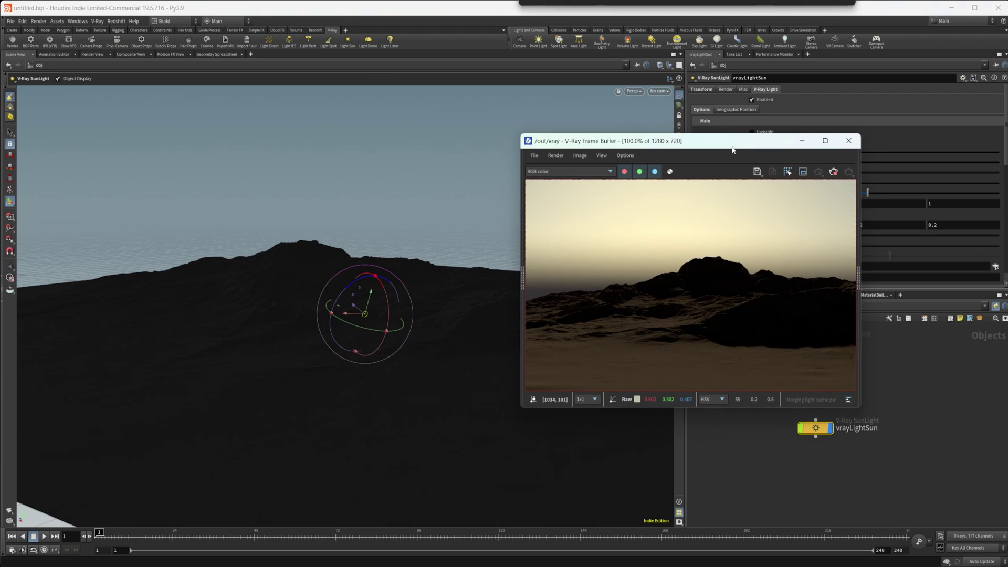
left_click_drag(387, 295, 390, 282)
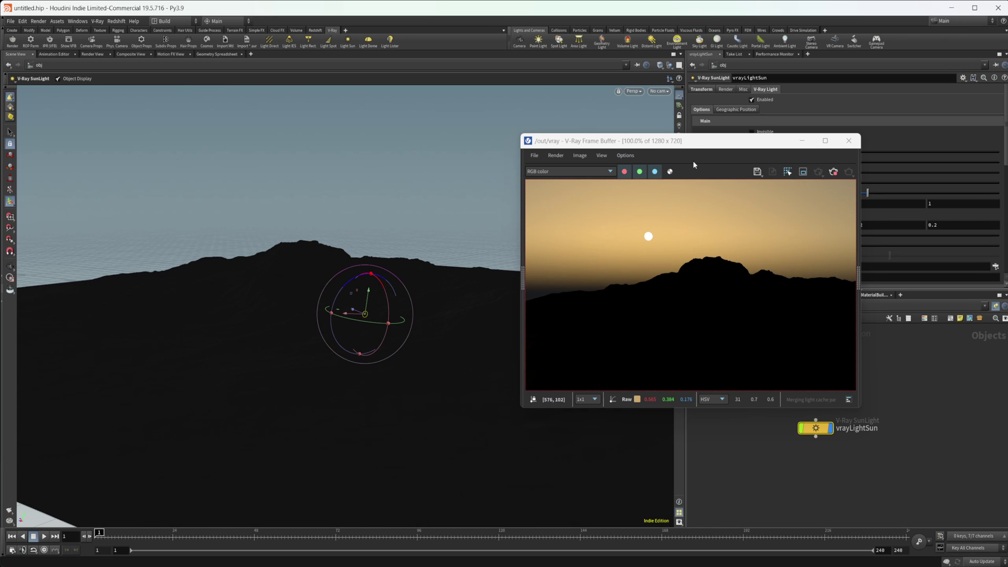
left_click_drag(693, 141, 371, 129)
left_click_drag(820, 164, 944, 163)
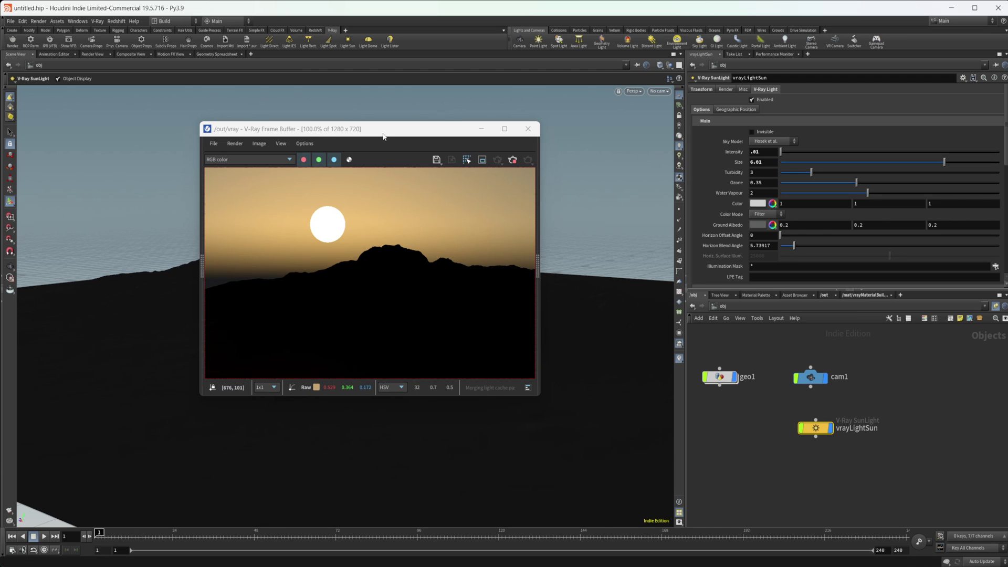
Step: Rotate the sun light around X to raise the sun out of the rendered view, and enlarge the frame buffer window
left_click_drag(382, 135, 715, 123)
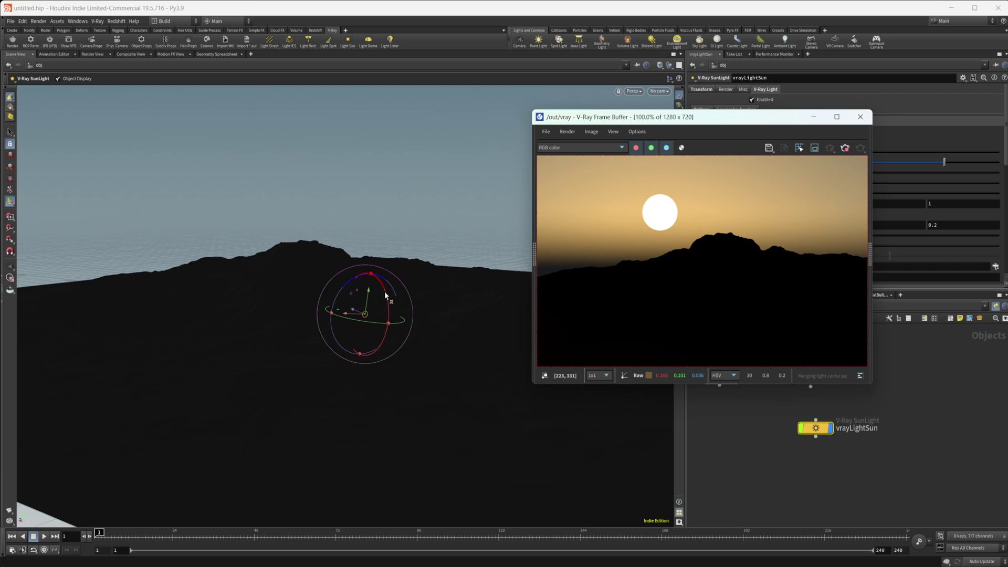
left_click_drag(386, 293, 398, 297)
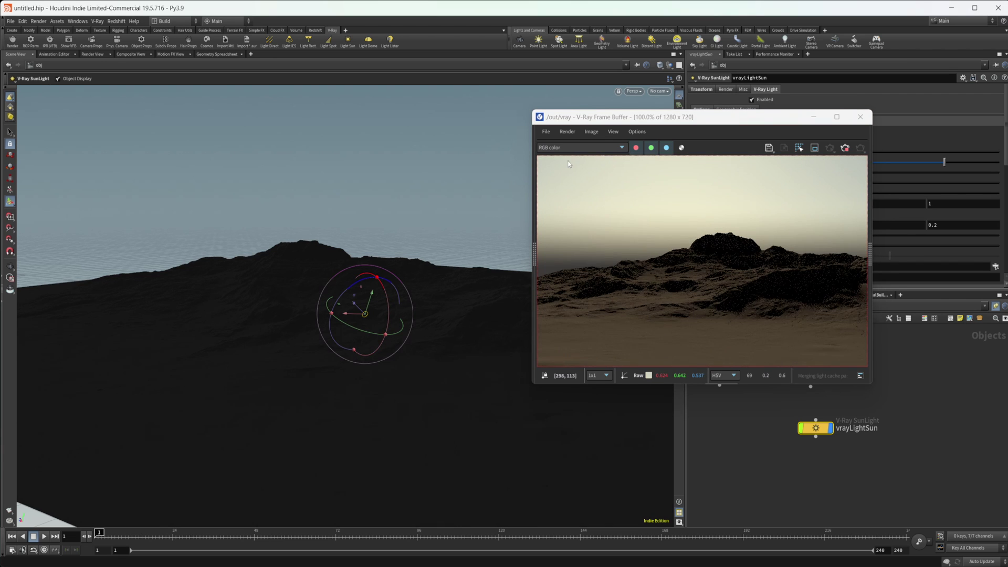
left_click_drag(677, 117, 290, 100)
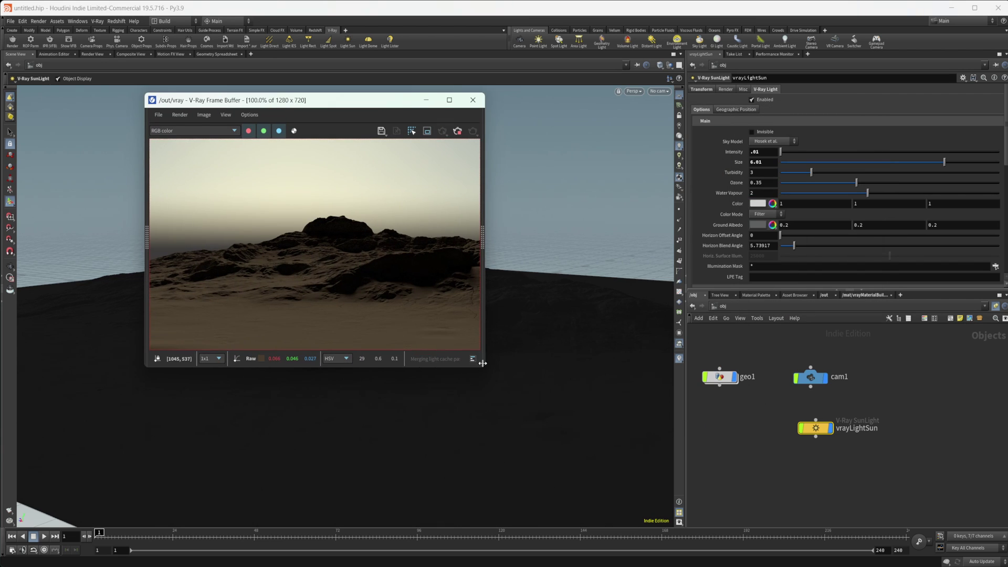
left_click_drag(482, 364, 530, 444)
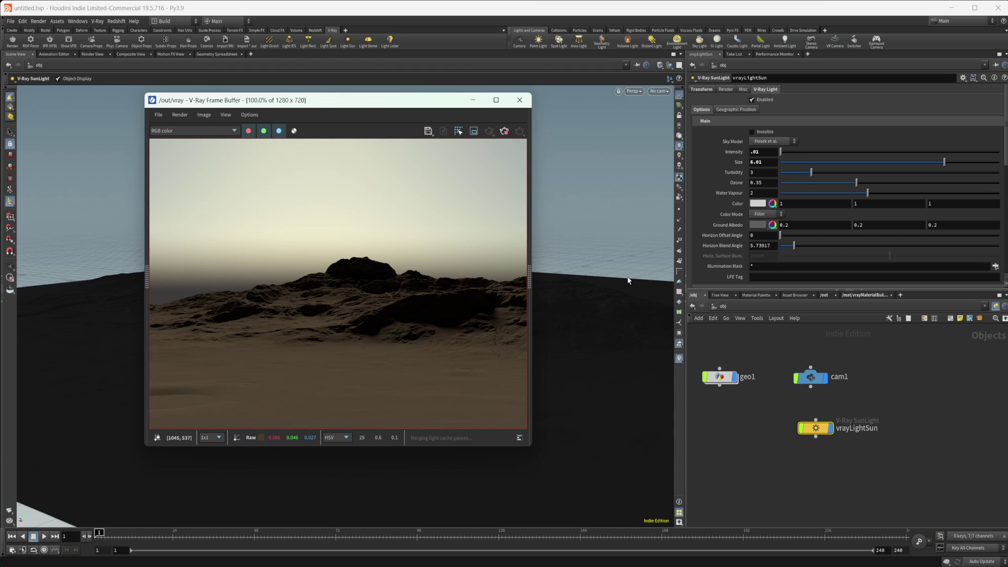
Step: Set the sun light's size to 10
left_click(767, 161)
type("10")
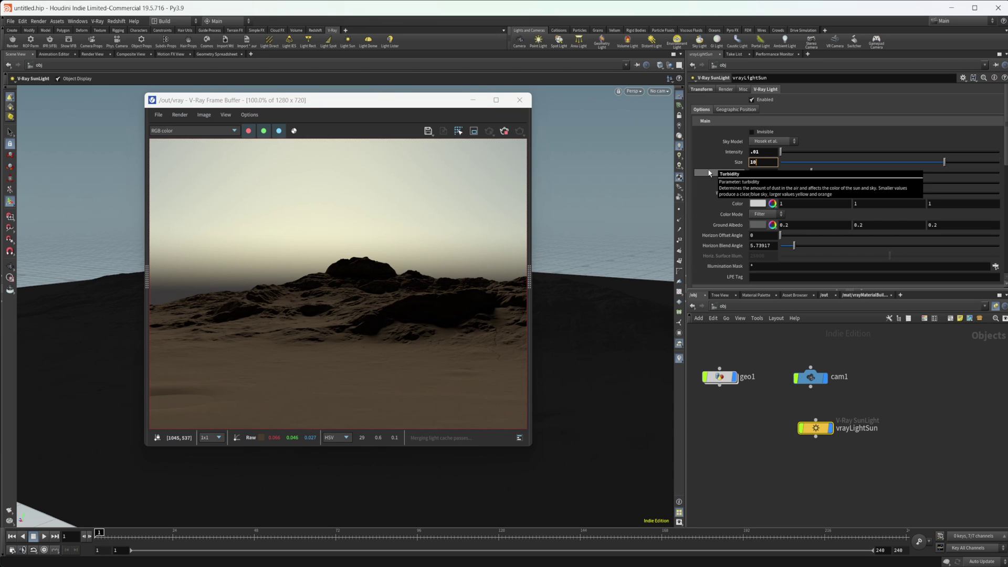
key("Return")
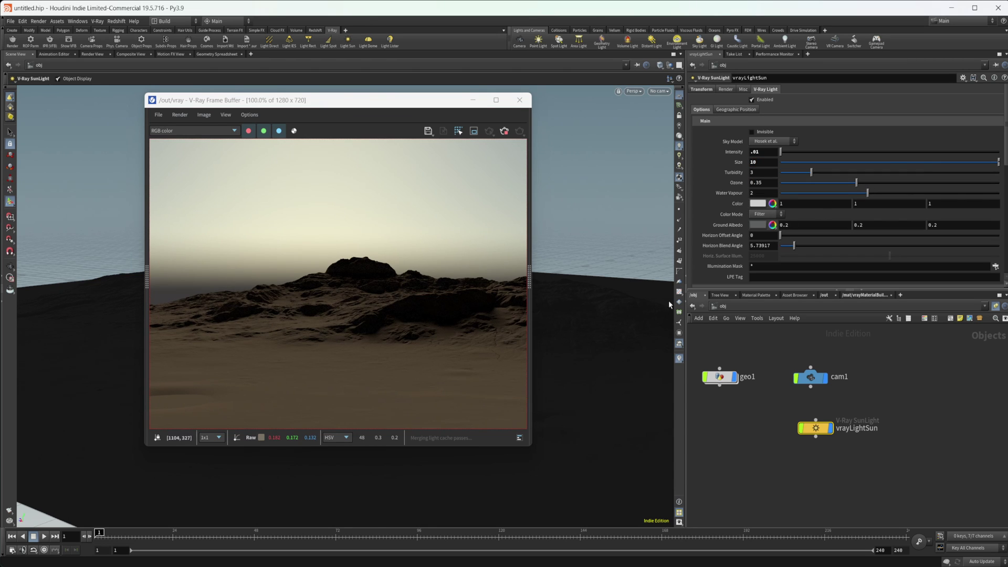
Step: Try a light blue color on the sun light, and undo the color change
left_click(753, 203)
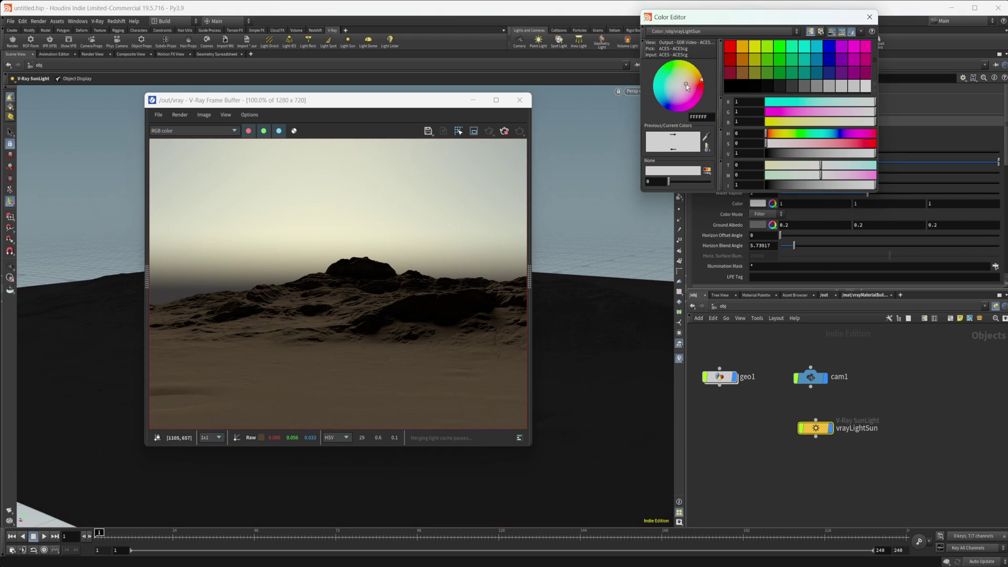
left_click_drag(687, 86, 669, 89)
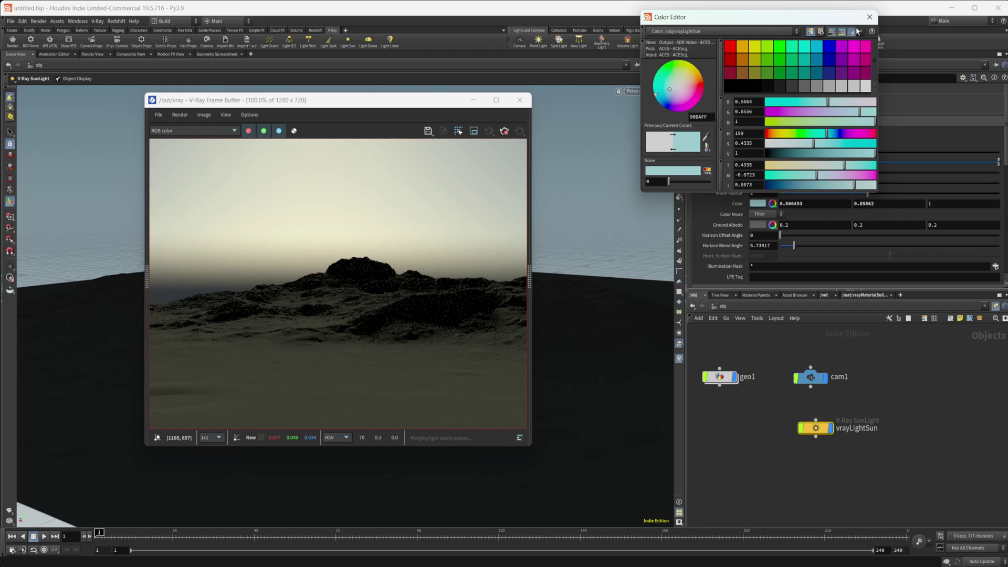
left_click(870, 17)
key("ctrl+z")
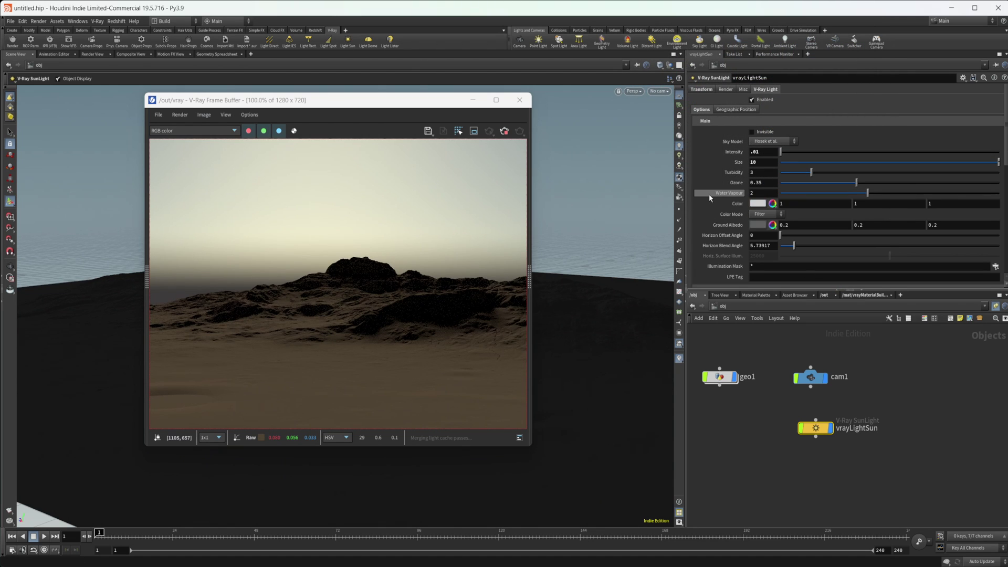
Step: Rotate the sun light higher around X in the viewport and enable clouds in its parameters
scroll(710, 197, "down", 5)
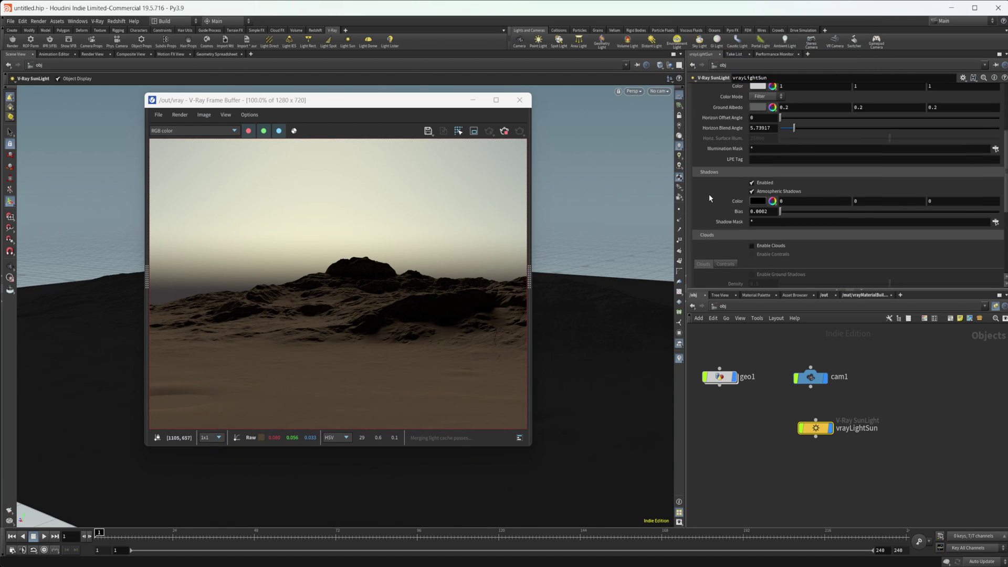
scroll(709, 197, "down", 3)
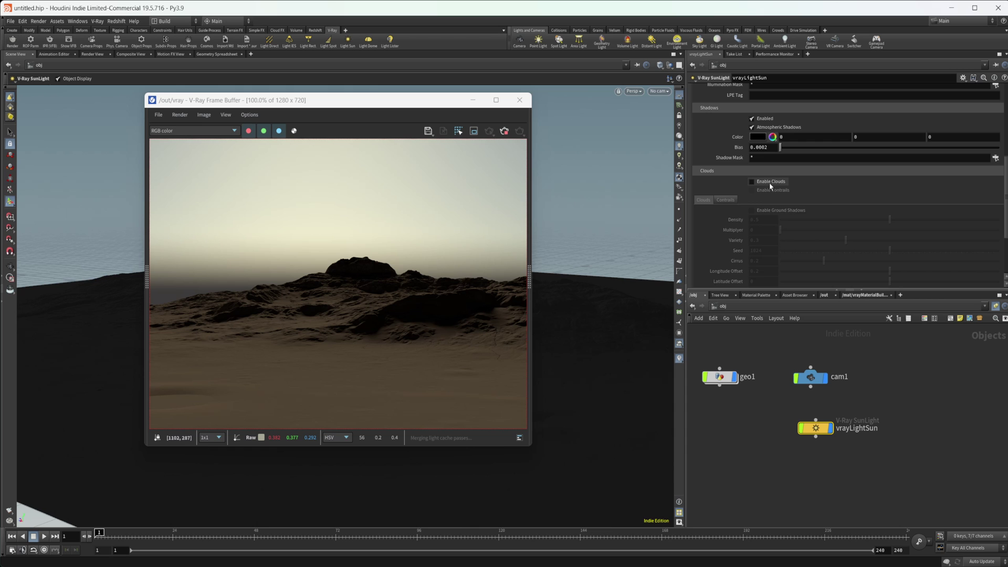
left_click_drag(331, 108, 709, 118)
left_click_drag(385, 297, 395, 303)
left_click_drag(696, 112, 312, 98)
left_click(762, 182)
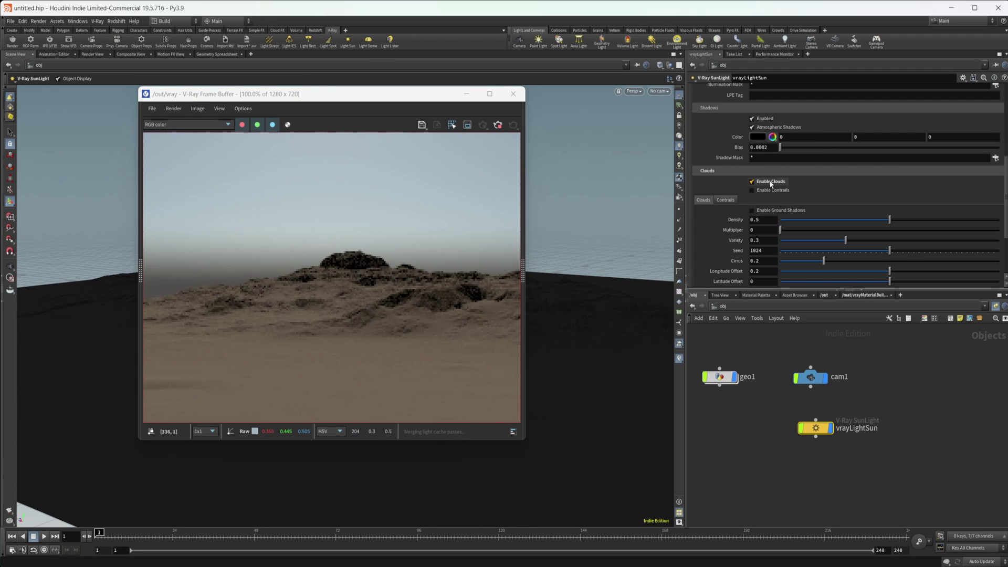
left_click_drag(341, 111, 376, 107)
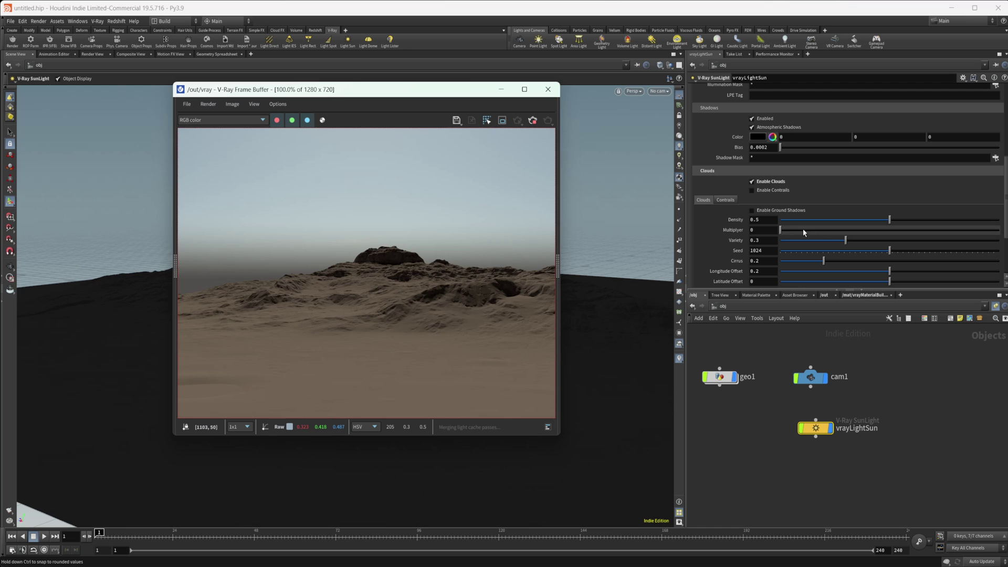
Step: Set the cloud multiplier to 0.296 and the cloud density to 0.506
left_click_drag(803, 229, 846, 236)
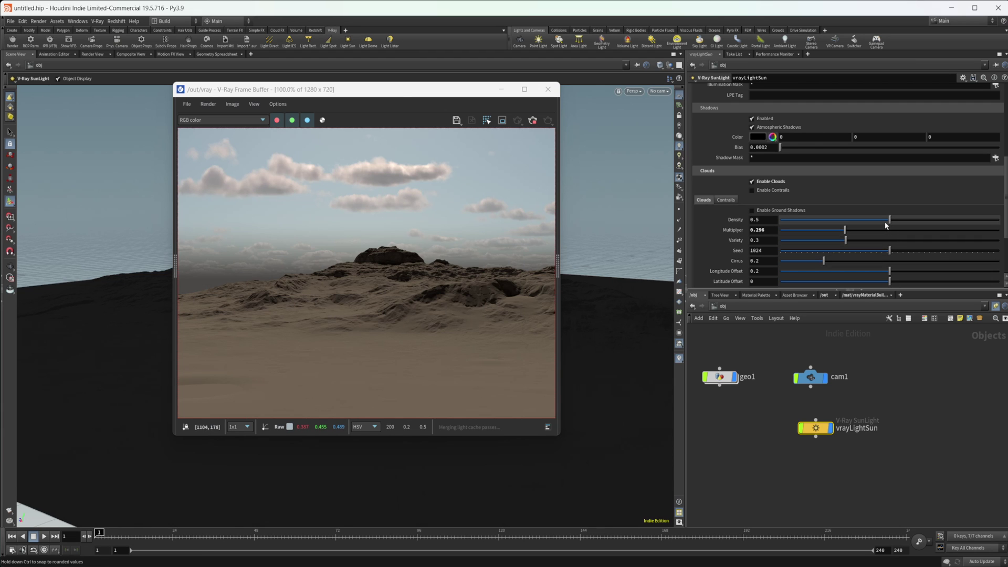
mouse_move(893, 225)
left_mouse_down()
mouse_move(970, 219)
mouse_move(830, 208)
mouse_move(891, 211)
left_mouse_up()
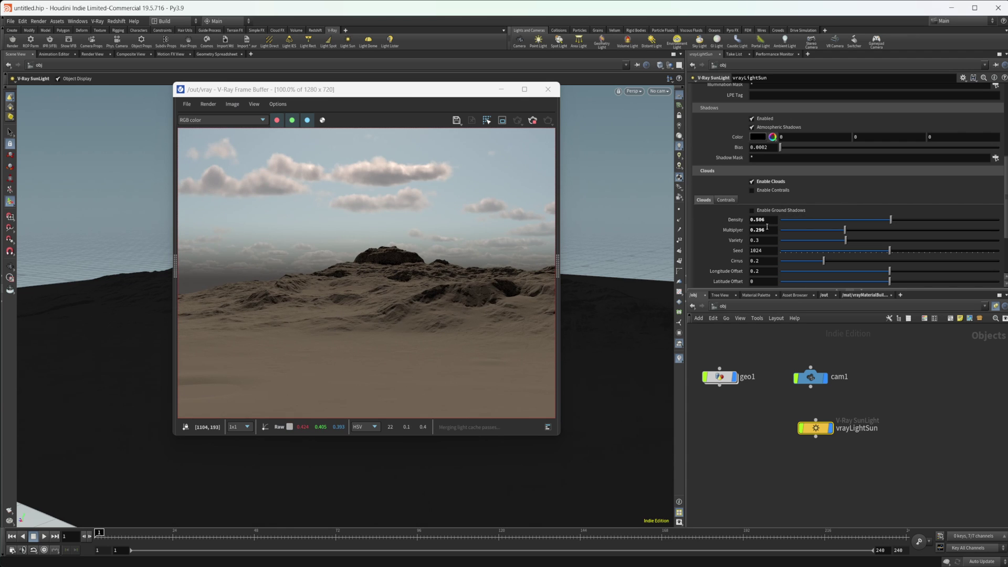
Step: Try cloud variety values of 0, 0.867 and 0.815, settle on 0.327, and set the cloud seed to 812
scroll(767, 227, "down", 2)
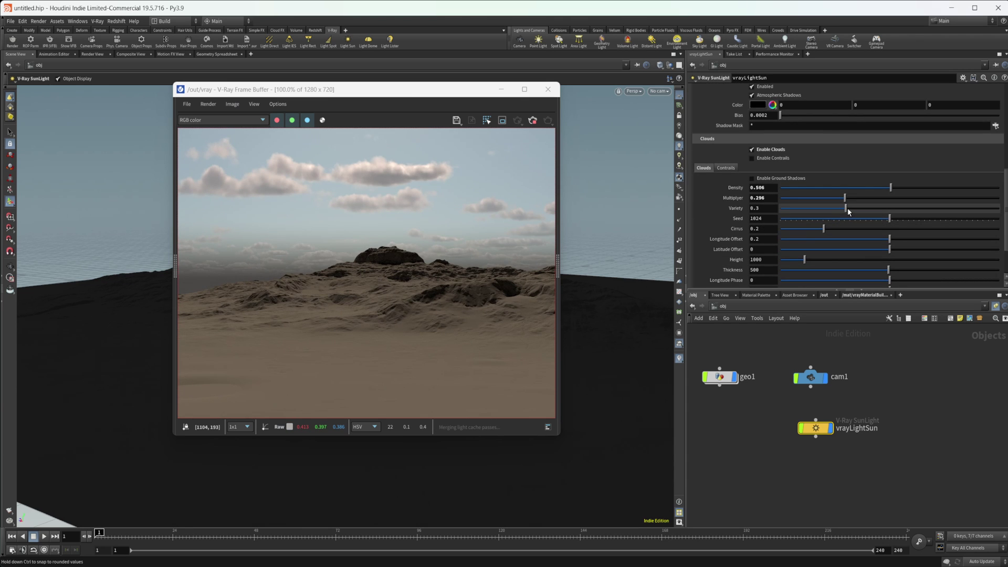
left_click_drag(848, 207, 773, 208)
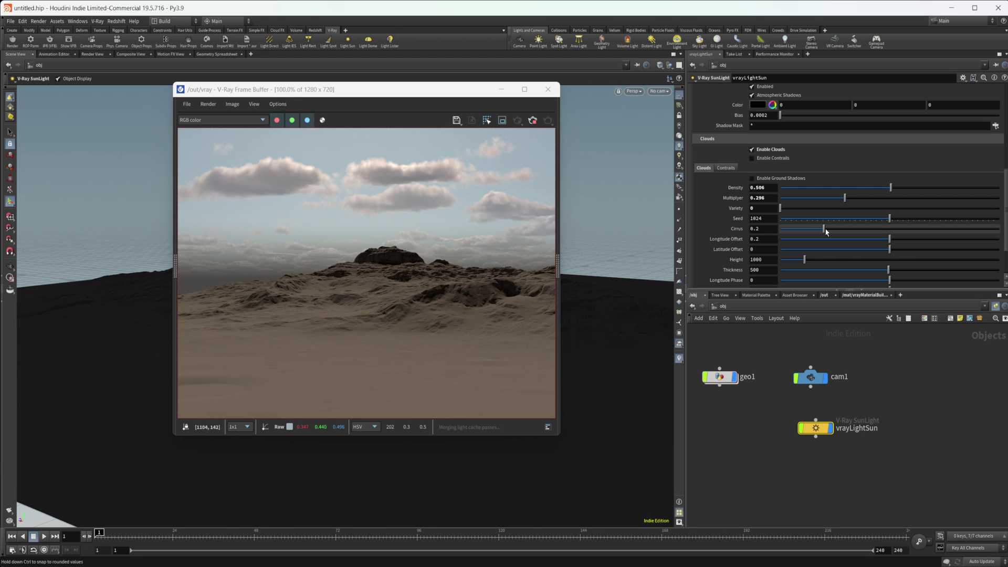
left_click_drag(805, 208, 970, 208)
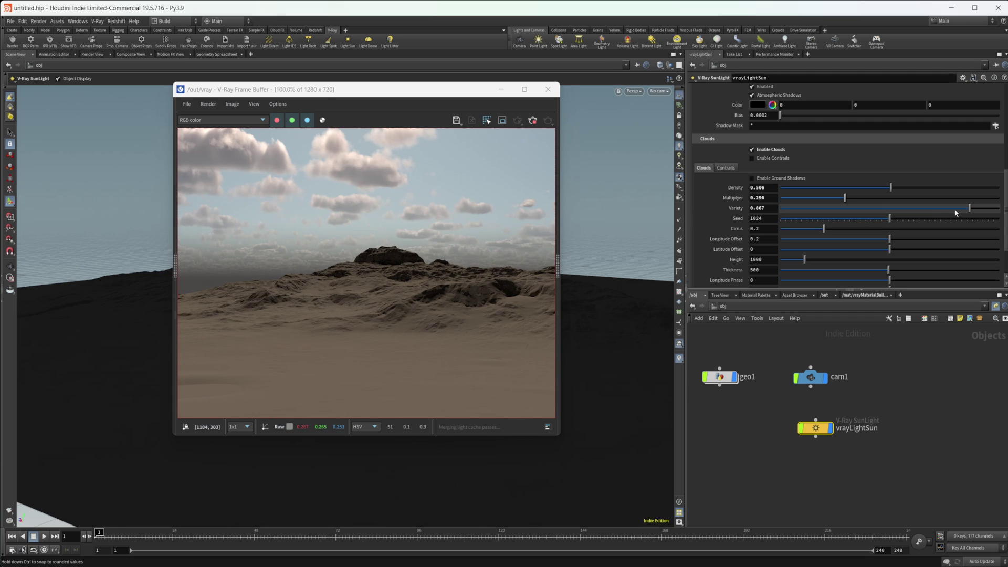
mouse_move(969, 208)
left_mouse_down()
mouse_move(882, 210)
mouse_move(959, 209)
left_mouse_up()
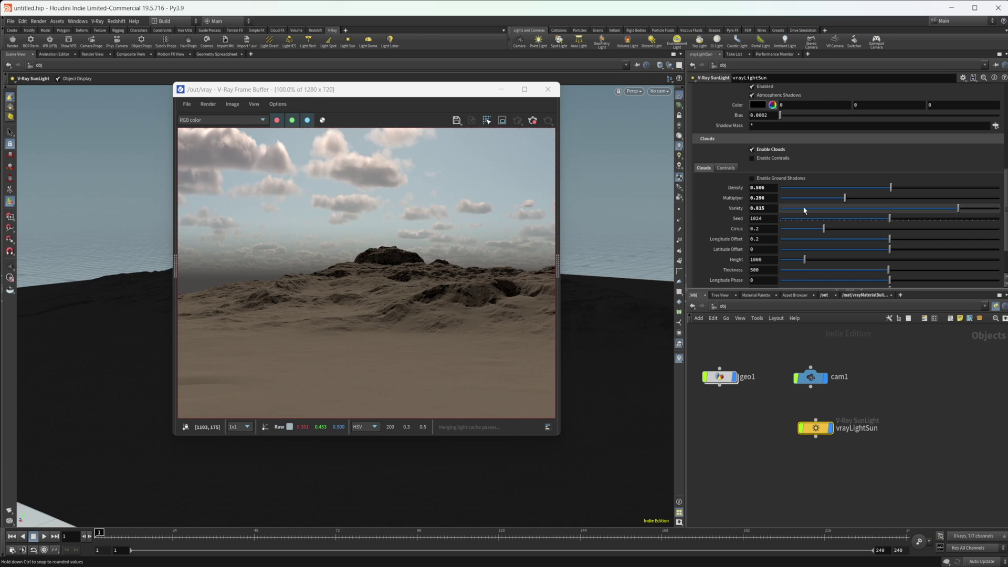
left_click(851, 208)
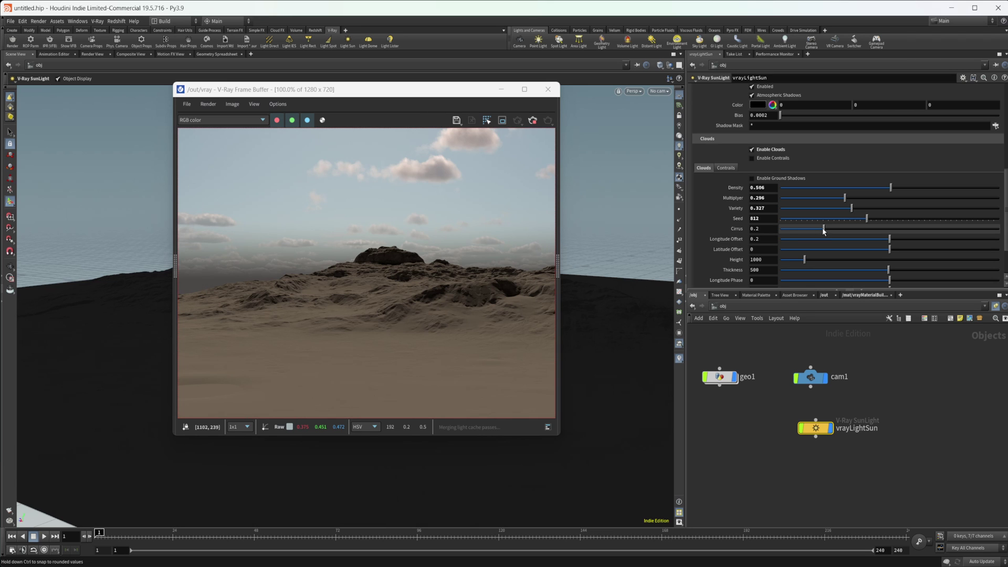
Step: Set the clouds' cirrus amount to 0.914, with a longitude offset of 250 and a latitude offset of -755
left_click_drag(815, 231, 980, 230)
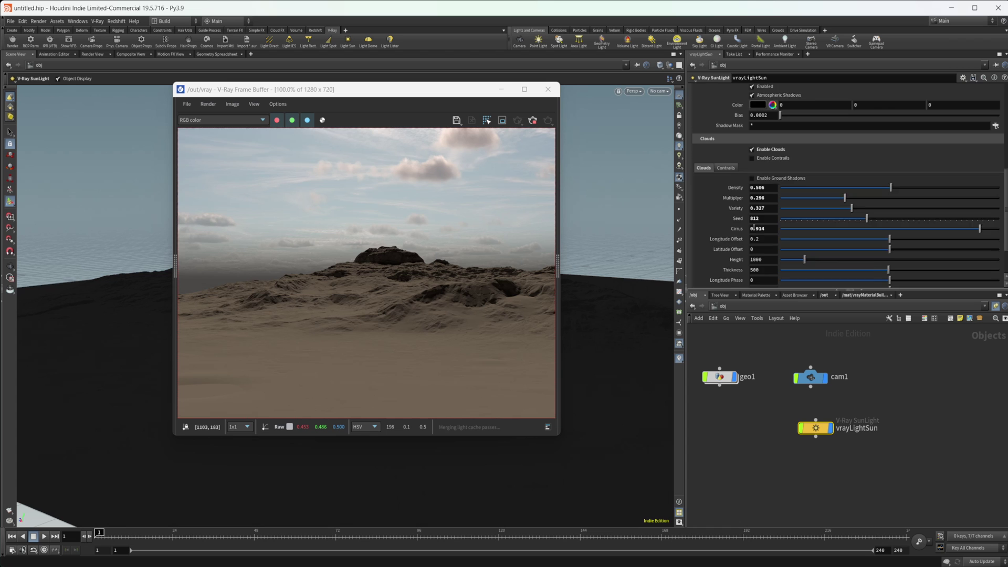
scroll(754, 228, "down", 1)
left_click_drag(889, 218, 993, 245)
left_click_drag(906, 243, 804, 243)
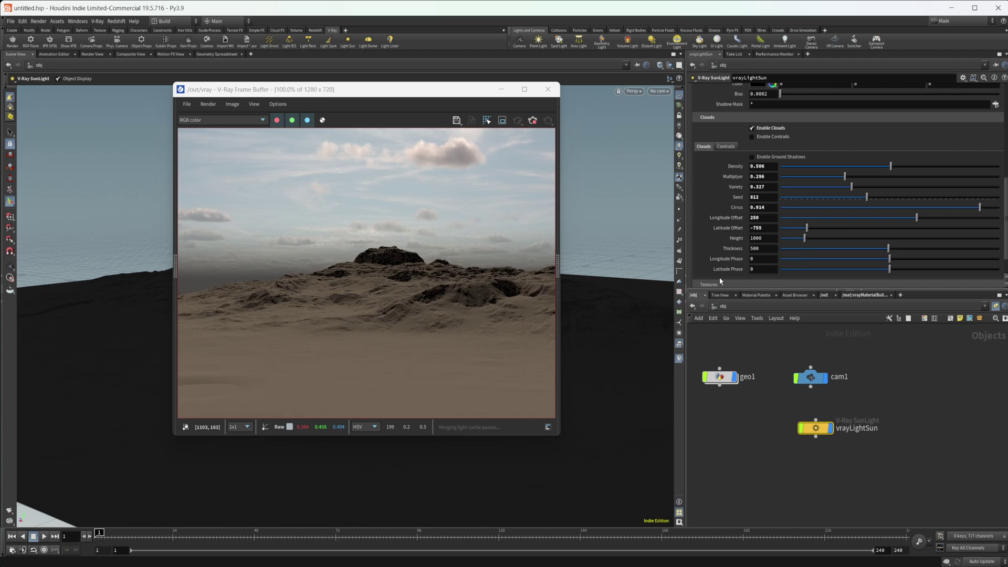
Step: Try a cloud thickness of 938, settle on 419, and set the longitude phase to -254113
scroll(769, 264, "down", 1)
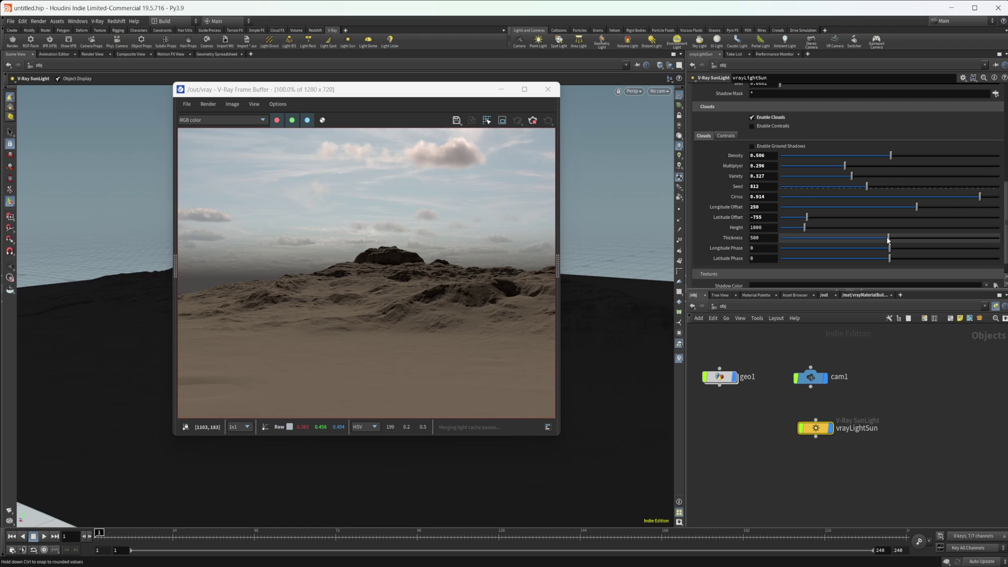
left_click_drag(882, 240, 985, 239)
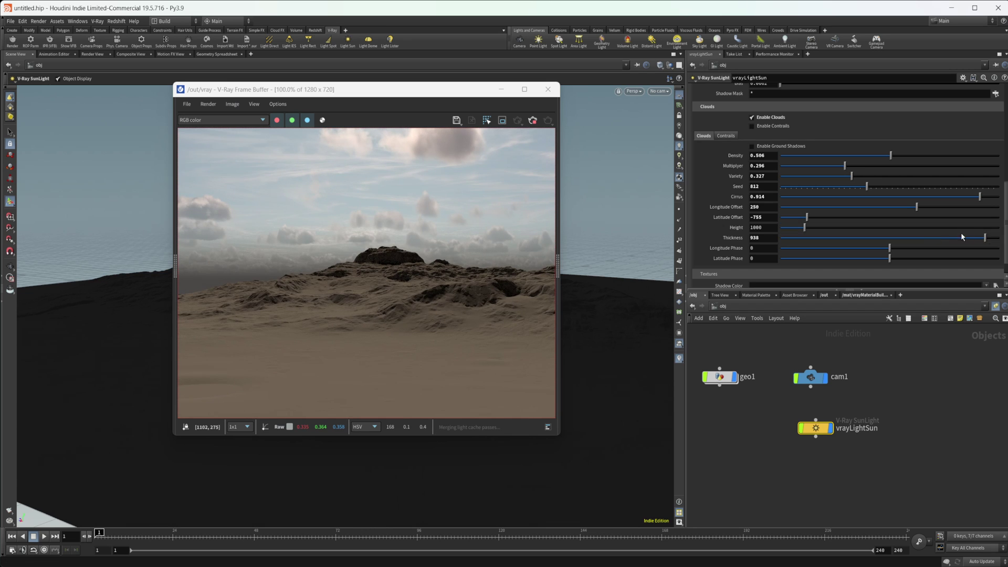
left_click_drag(984, 238, 862, 248)
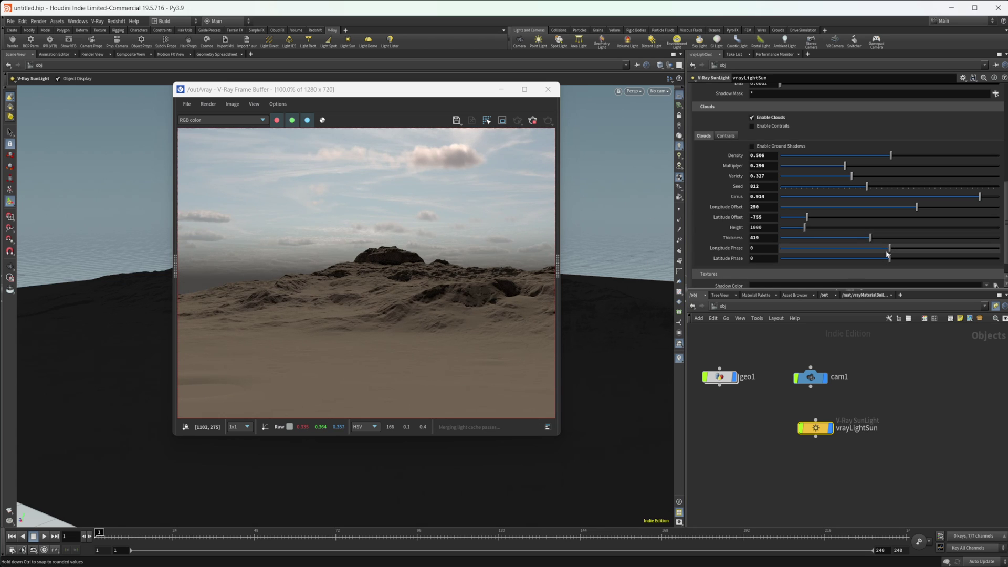
mouse_move(880, 253)
left_mouse_down()
mouse_move(923, 258)
mouse_move(863, 257)
left_mouse_up()
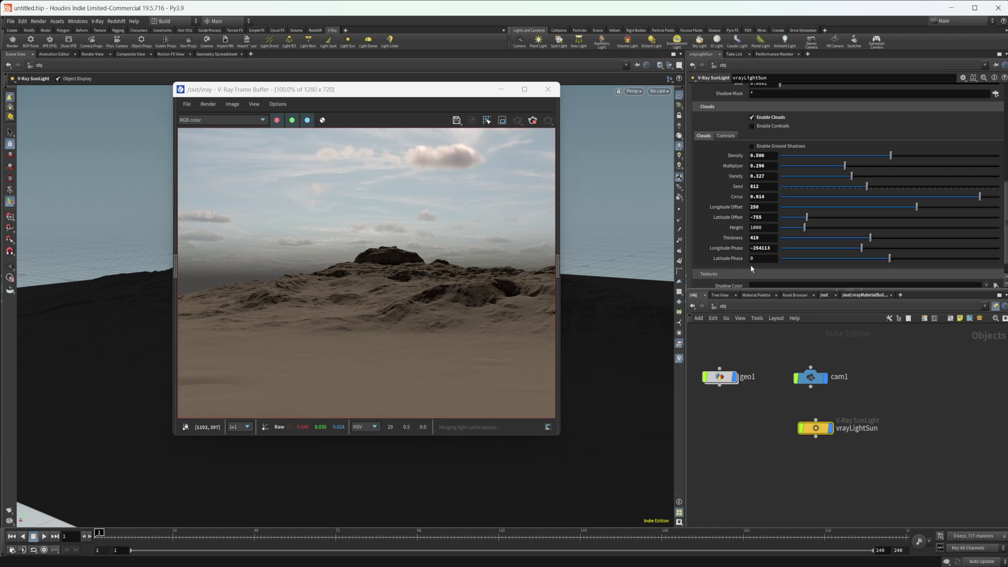
Step: Enable ground shadows for the clouds and raise the cloud density to 0.645
left_click(766, 147)
scroll(892, 173, "up", 1)
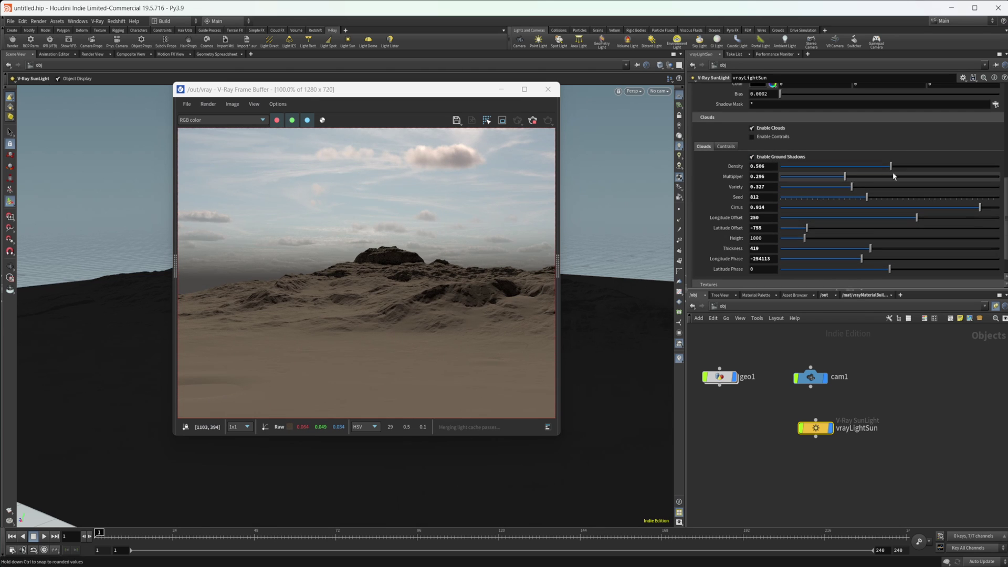
left_click_drag(891, 166, 921, 167)
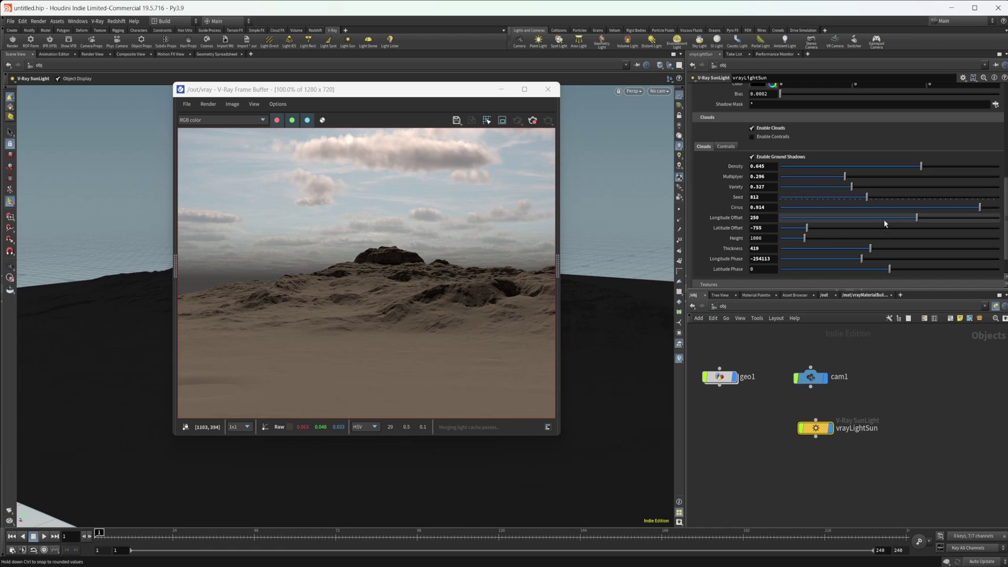
Step: Set the clouds' longitude and latitude offsets to -1000 and -389, and their longitude and latitude phases to -254113 and -352834
left_click_drag(902, 221, 848, 229)
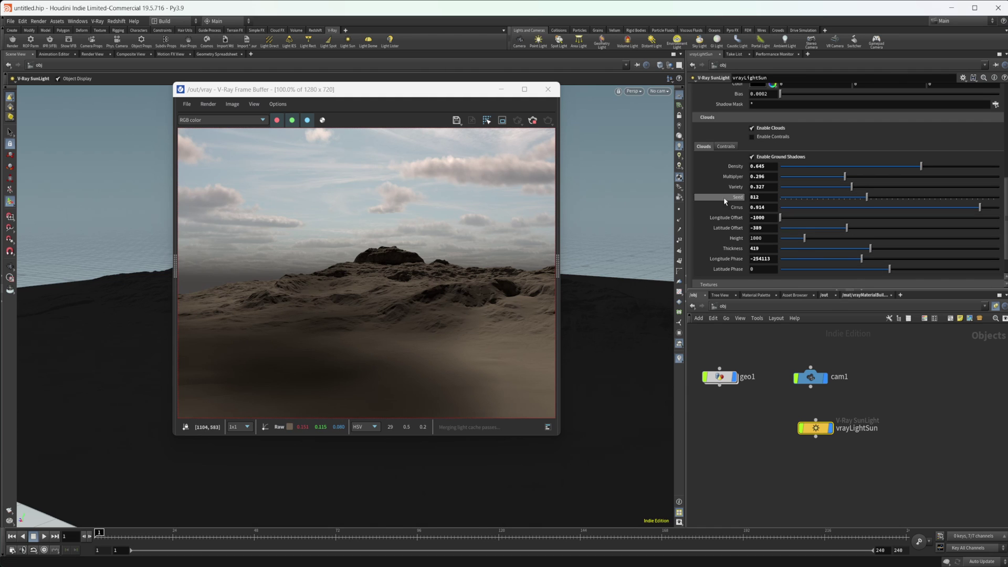
scroll(724, 197, "down", 1)
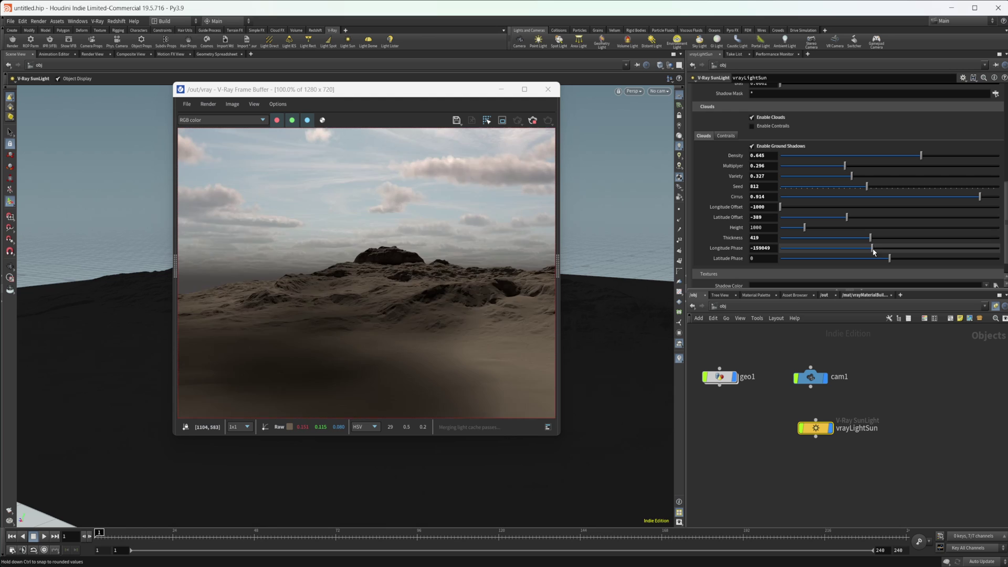
left_click_drag(874, 252, 932, 248)
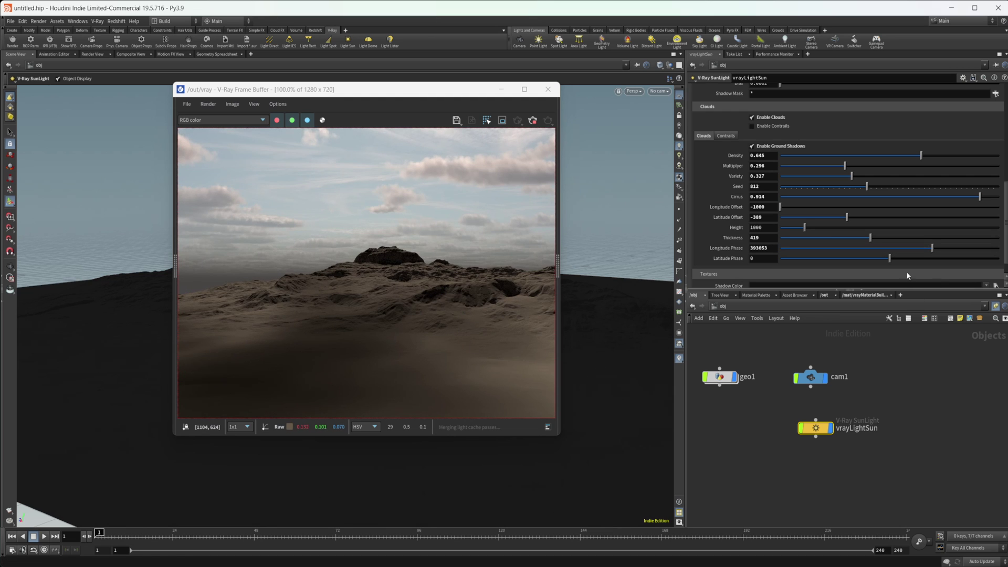
left_click_drag(921, 251, 850, 263)
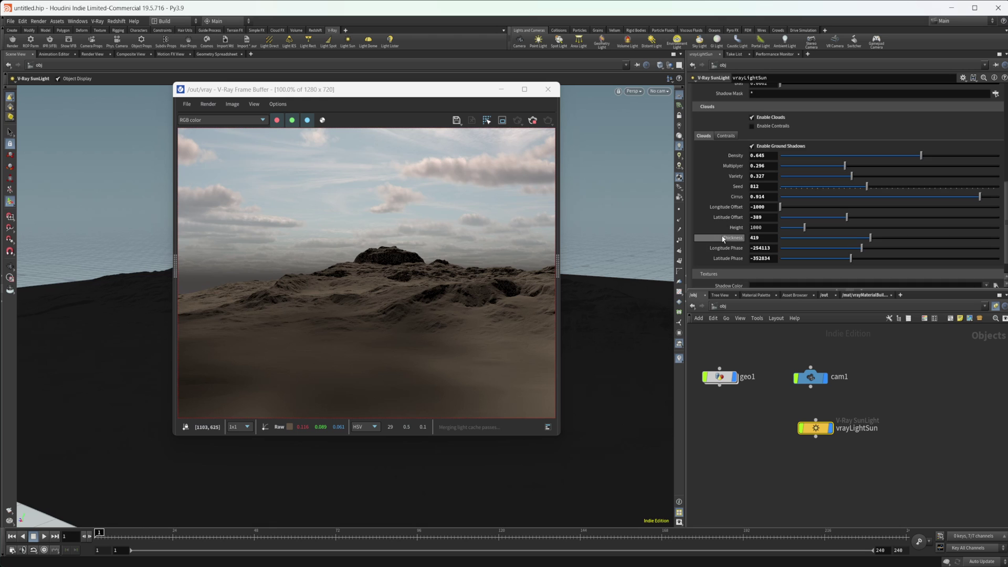
Step: Try a cloud multiplier of 1 and return it to 0.296
scroll(725, 239, "down", 1)
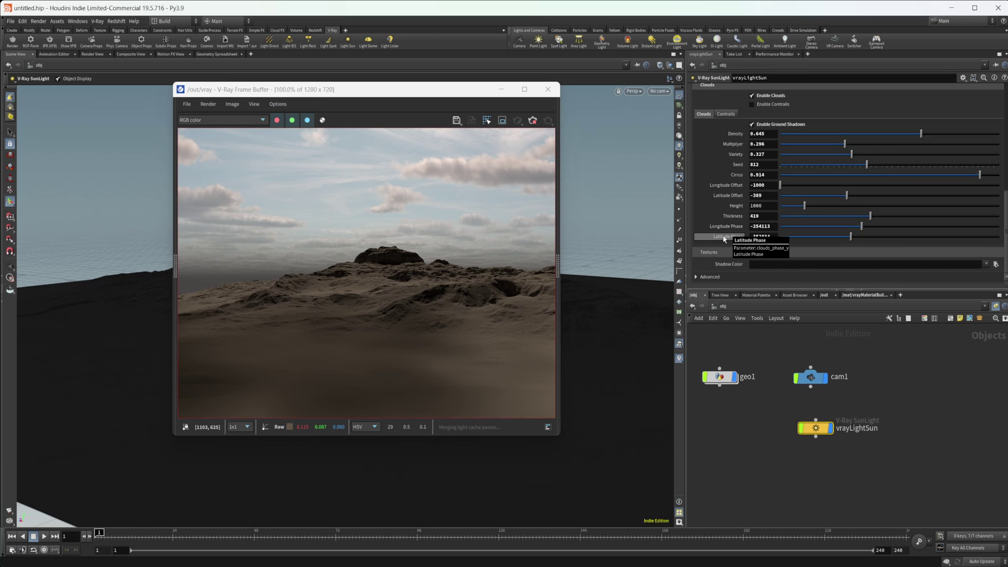
scroll(725, 239, "up", 2)
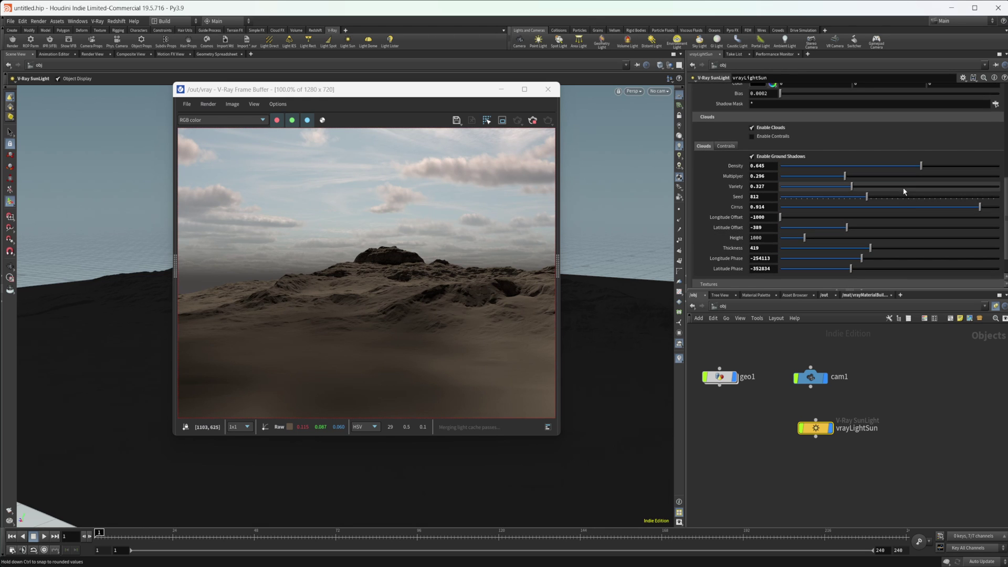
left_click_drag(845, 176, 998, 175)
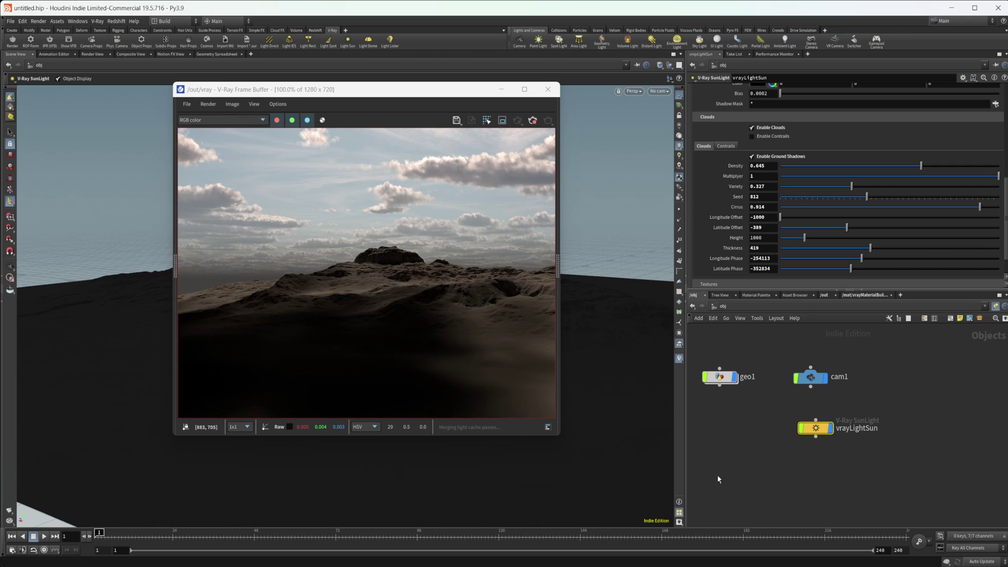
left_click_drag(816, 429, 810, 426)
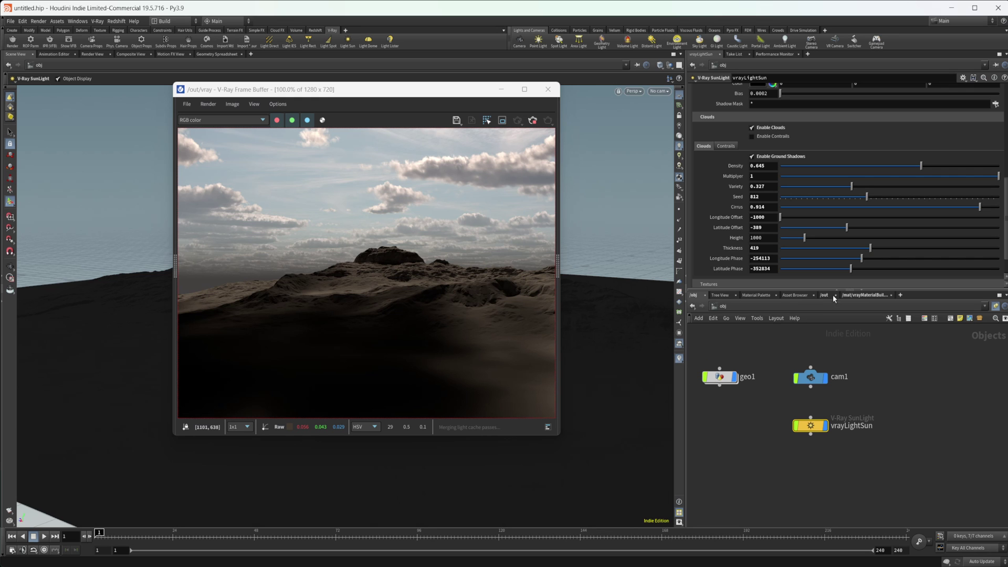
left_click_drag(924, 176, 844, 179)
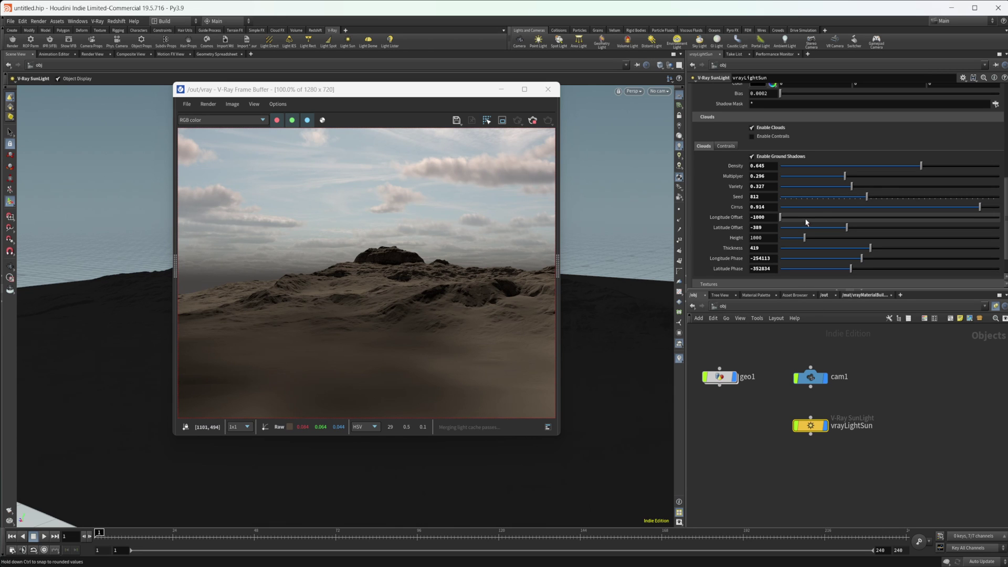
Step: Try a sun ozone value of 2, followed by much lower values, and return it to 0.35
scroll(855, 233, "down", 2)
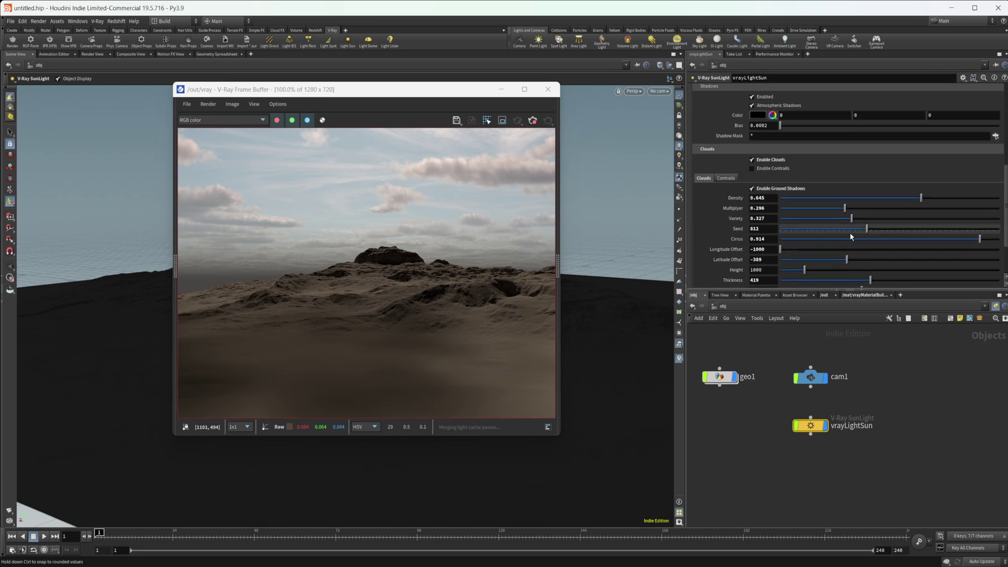
scroll(851, 237, "up", 10)
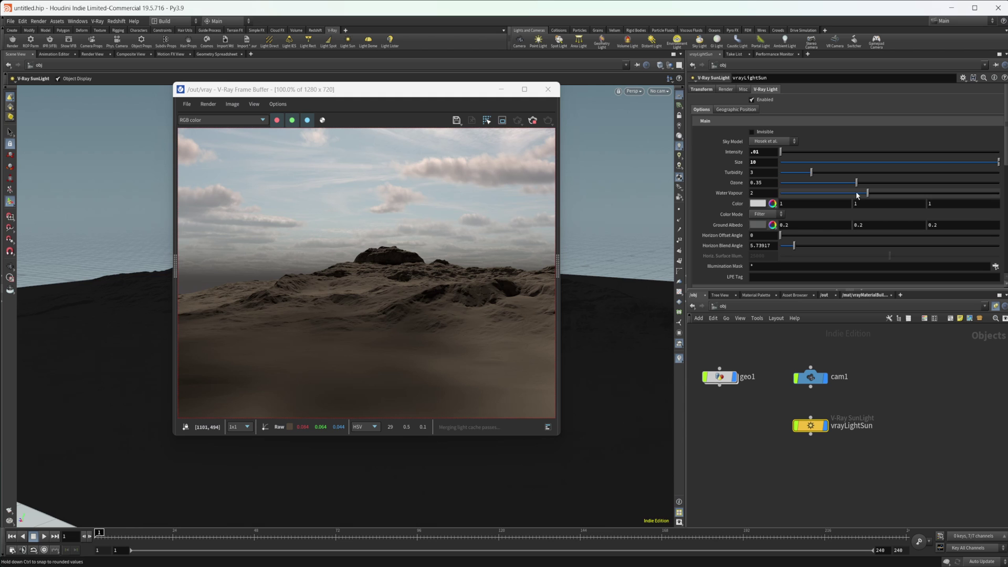
left_click_drag(871, 182, 998, 183)
double_click(750, 183)
type("2")
key("Return")
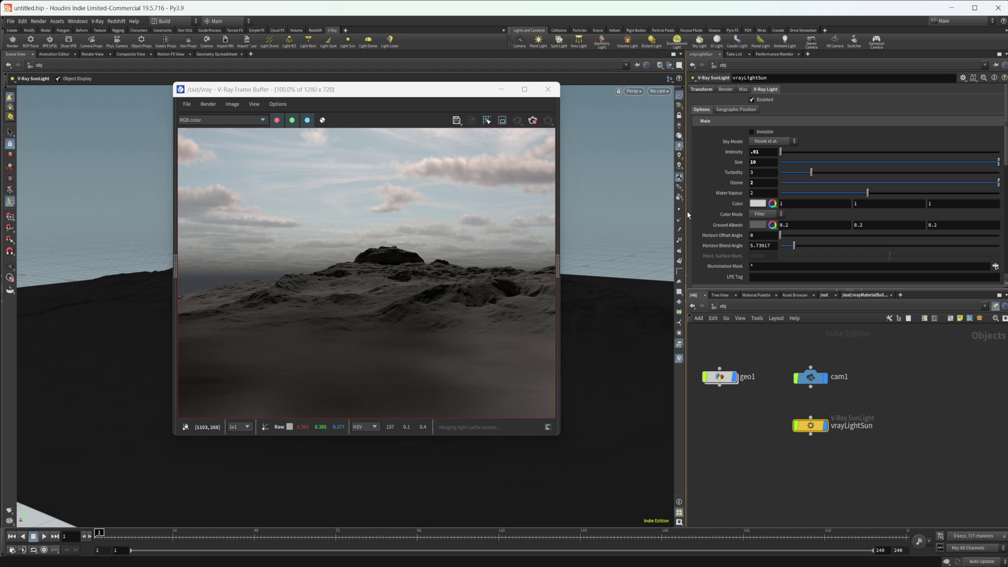
left_click(712, 183)
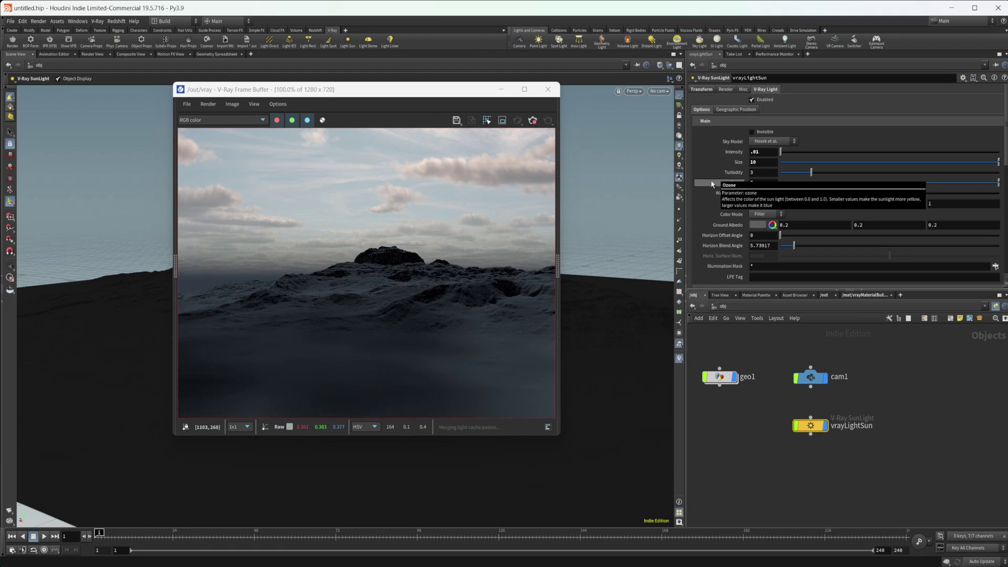
left_click(796, 184)
left_click_drag(797, 186, 773, 185)
Step: Try sun turbidity values of 2.79 and 6.99, and settle on 3.64
left_click_drag(843, 185, 805, 174)
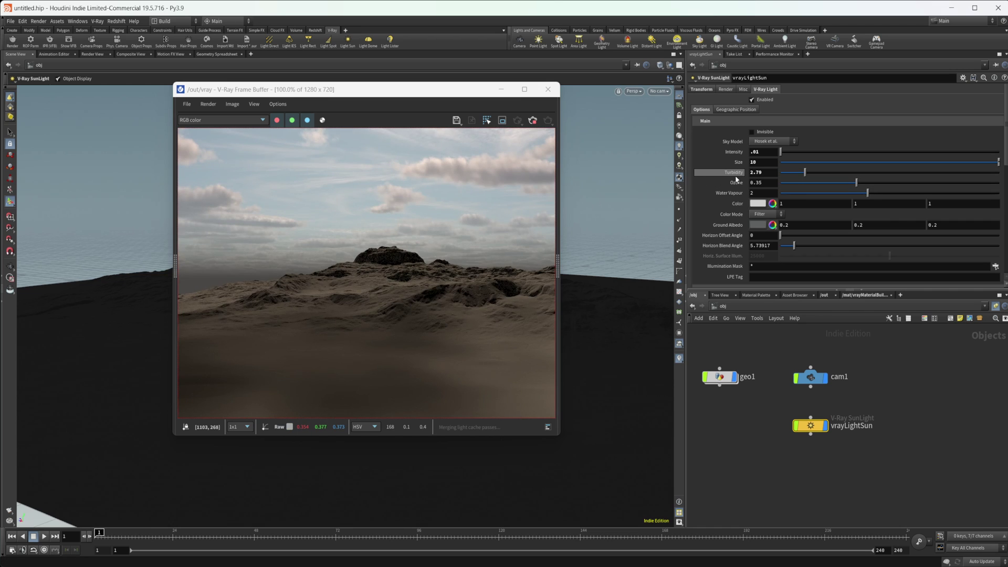
mouse_move(736, 179)
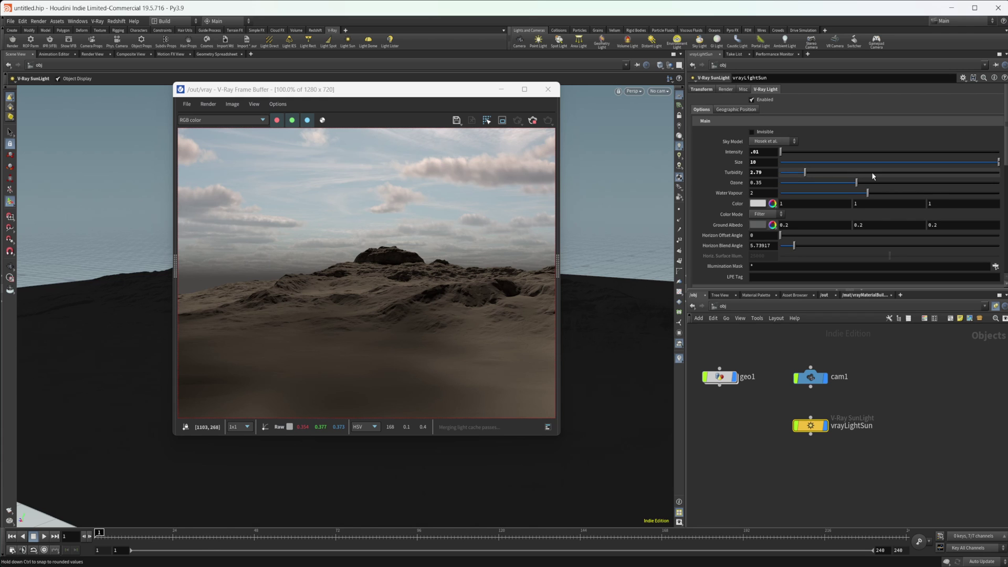
left_click_drag(871, 172, 935, 172)
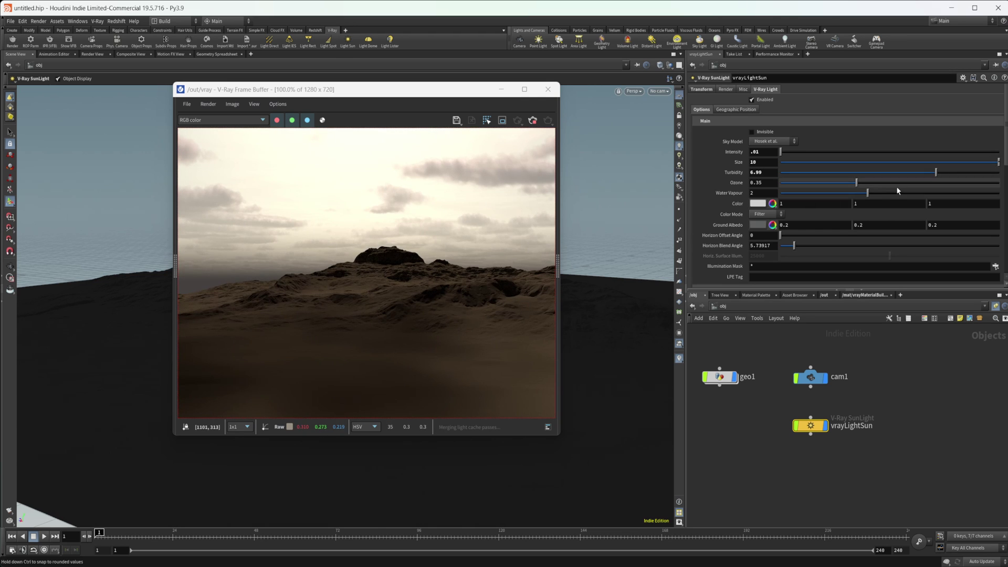
left_click_drag(859, 175, 832, 175)
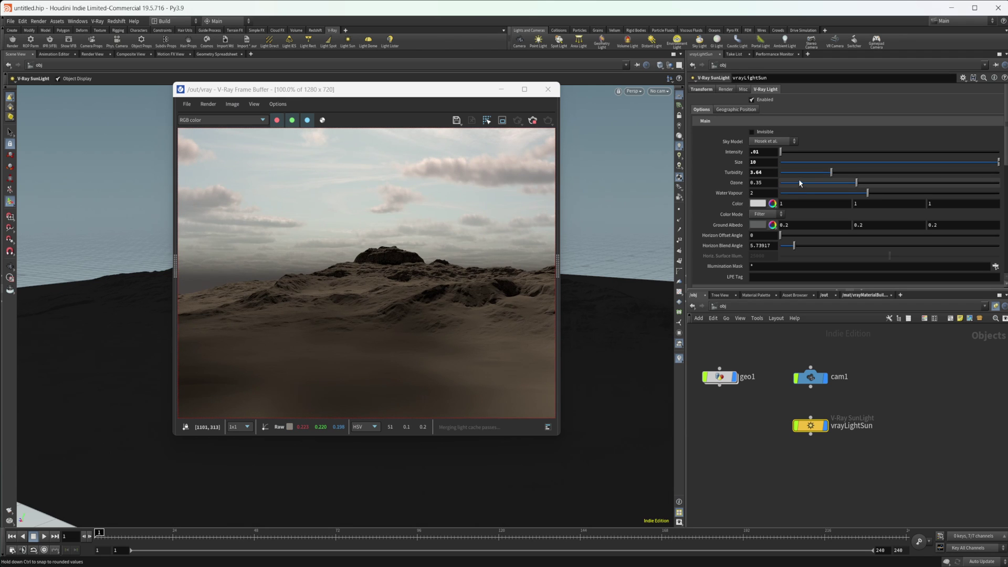
Step: Try the Preetham et al., CIE Clear and CIE Overcast sky models, and return to Hosek et al
left_click(770, 145)
left_click(769, 151)
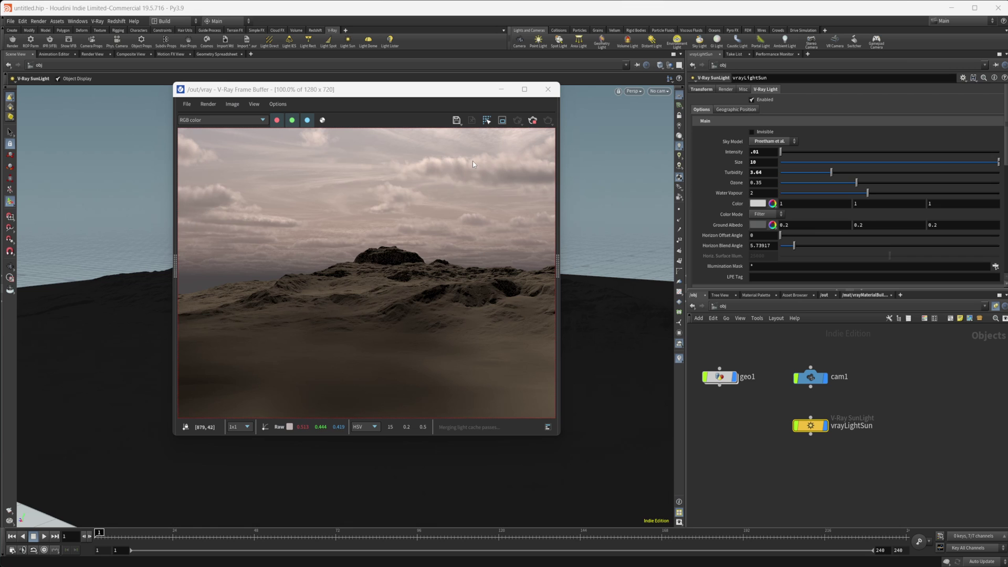
left_click(770, 141)
left_click(776, 158)
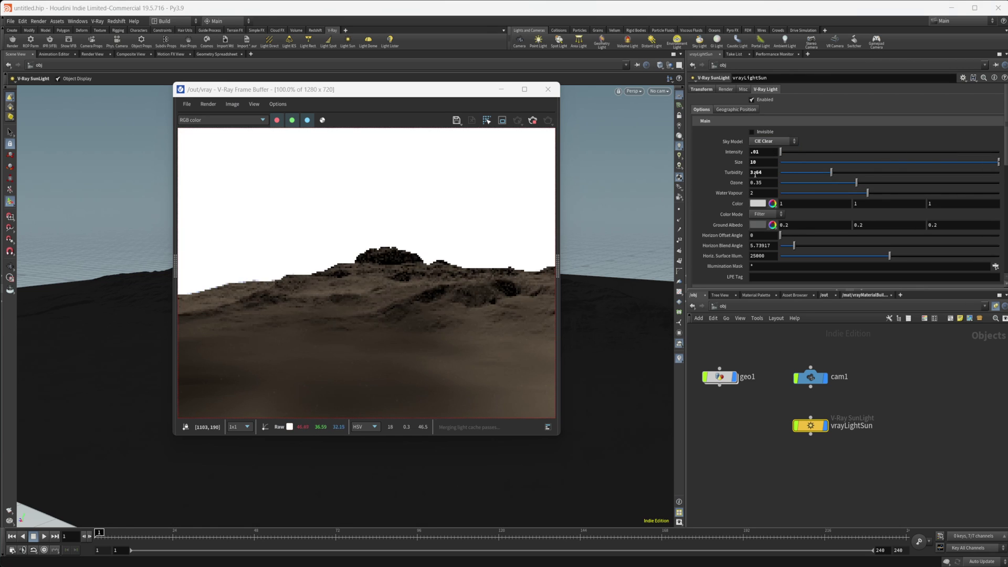
left_click(774, 145)
left_click(762, 165)
left_click(771, 142)
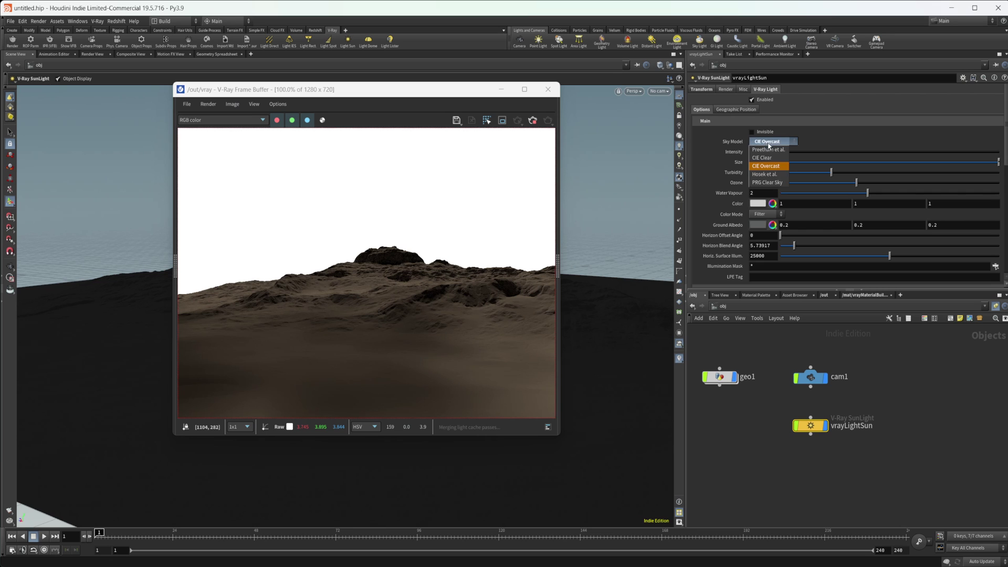
left_click(766, 175)
Step: Compare the Preetham et al. sky model once more and set the sun's sky model to PRG Clear Sky
left_click(782, 142)
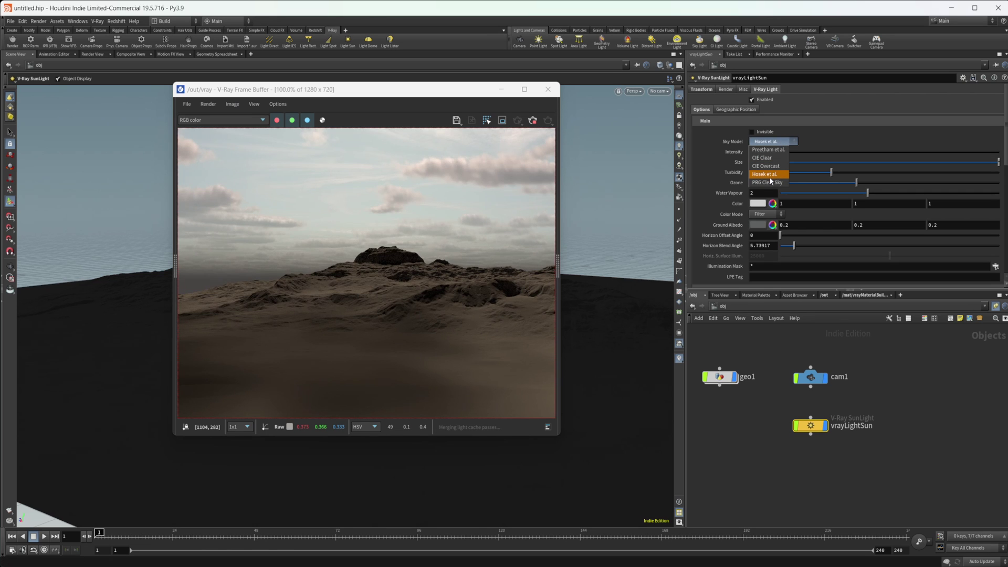
left_click(768, 149)
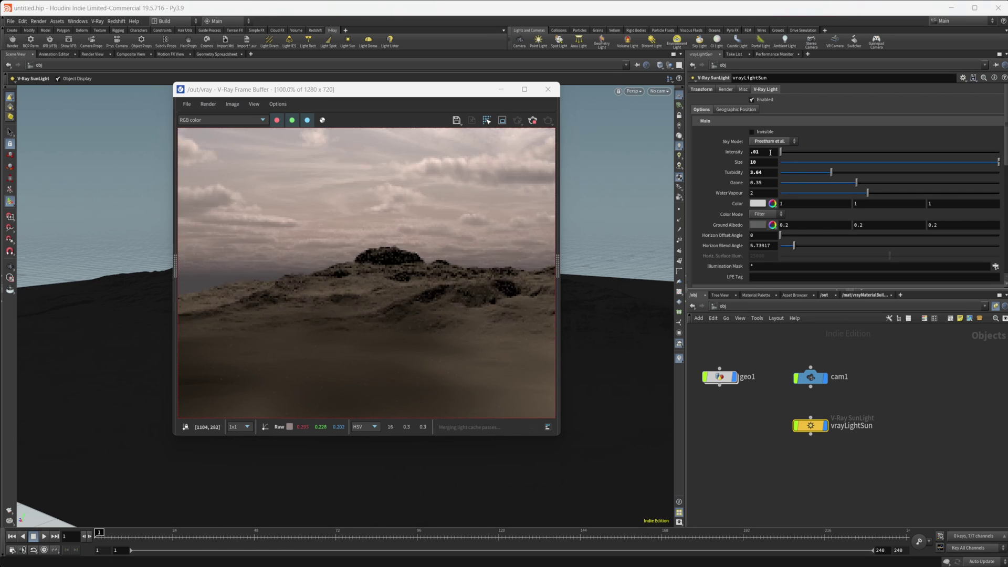
left_click(774, 141)
left_click(777, 184)
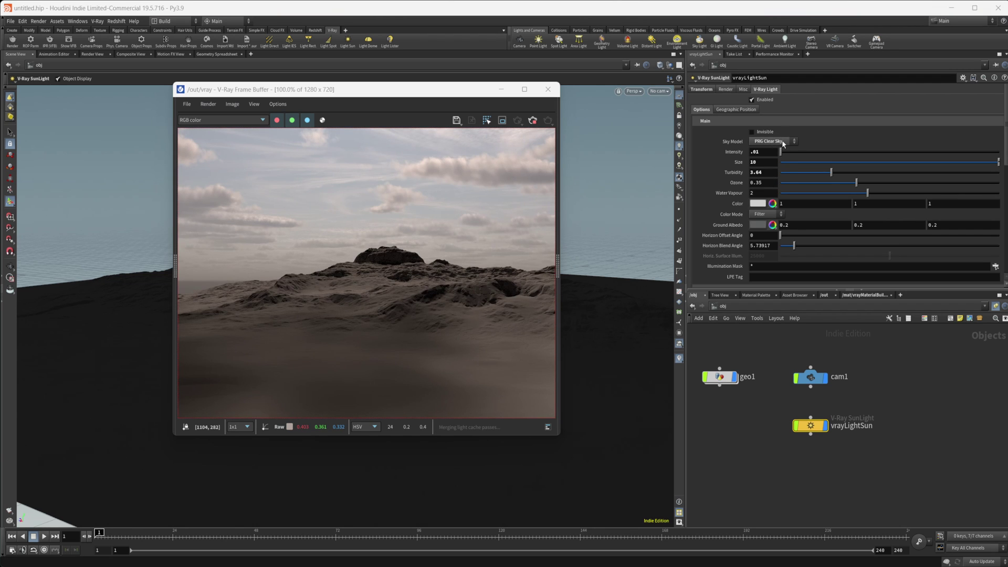
left_click(783, 142)
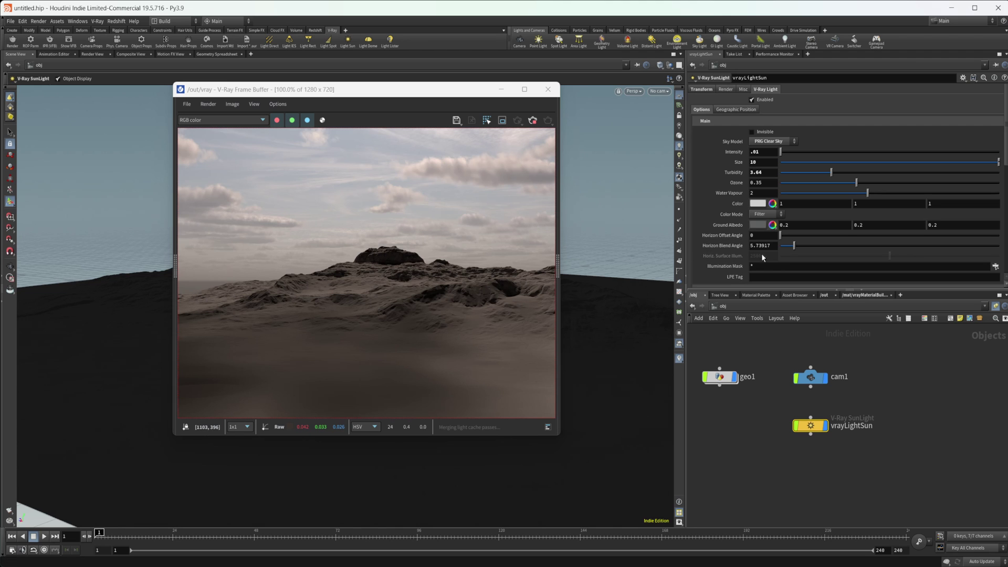
Step: Set the horizon offset angle to 12.8, try another horizon blend angle and restore the blend to its default
left_click_drag(781, 236, 815, 241)
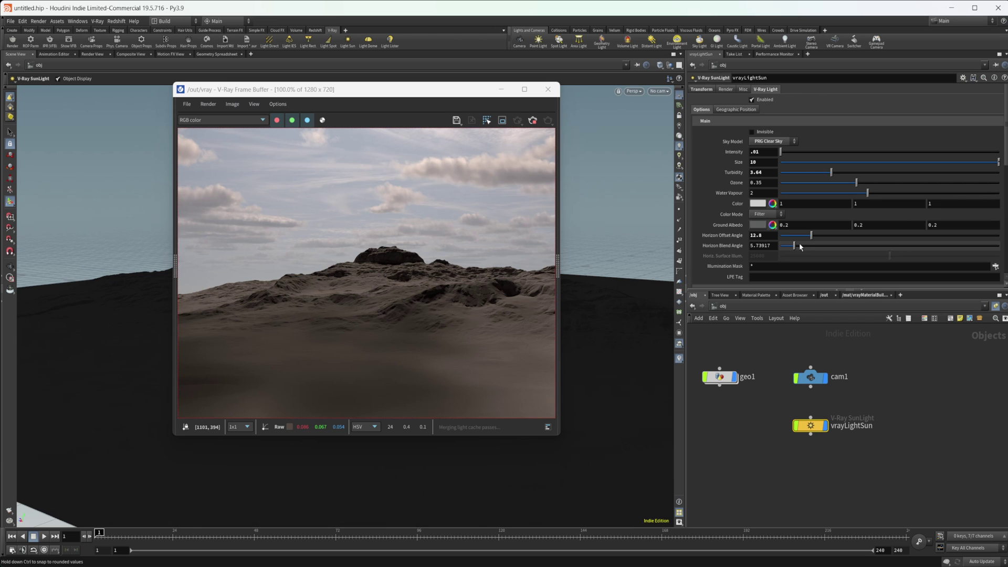
left_click_drag(799, 245, 757, 266)
middle_click(722, 247, "ctrl")
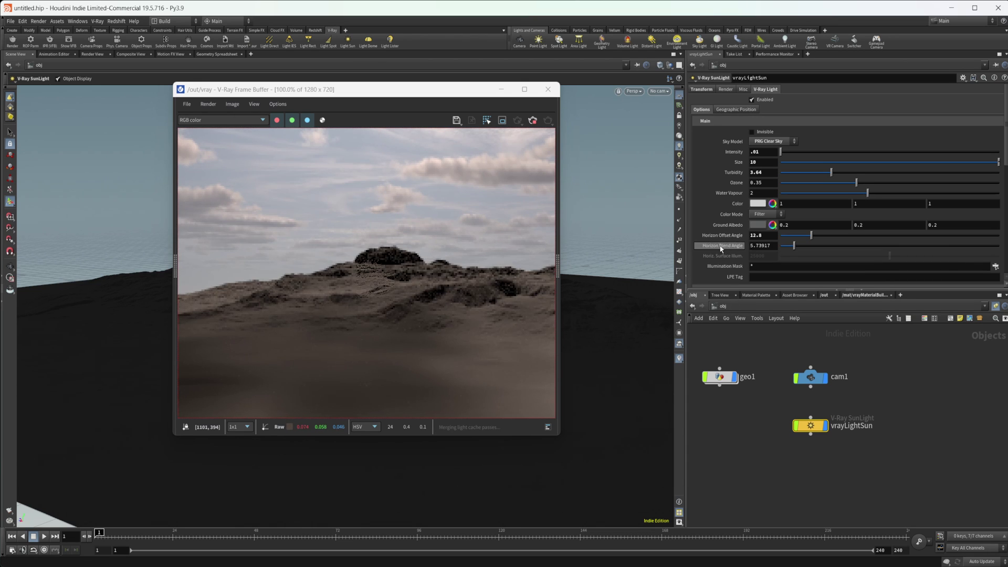
scroll(720, 249, "down", 1)
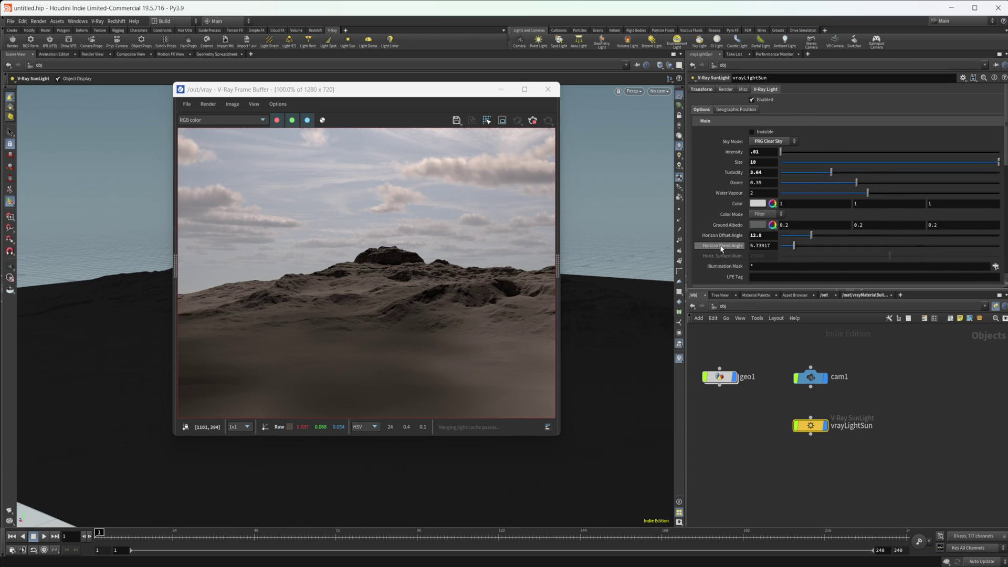
scroll(732, 119, "up", 1)
scroll(720, 111, "down", 1)
scroll(708, 110, "up", 1)
scroll(748, 240, "down", 1)
Step: Check the contrails options and reduce the cloud thickness to 359
scroll(748, 240, "down", 12)
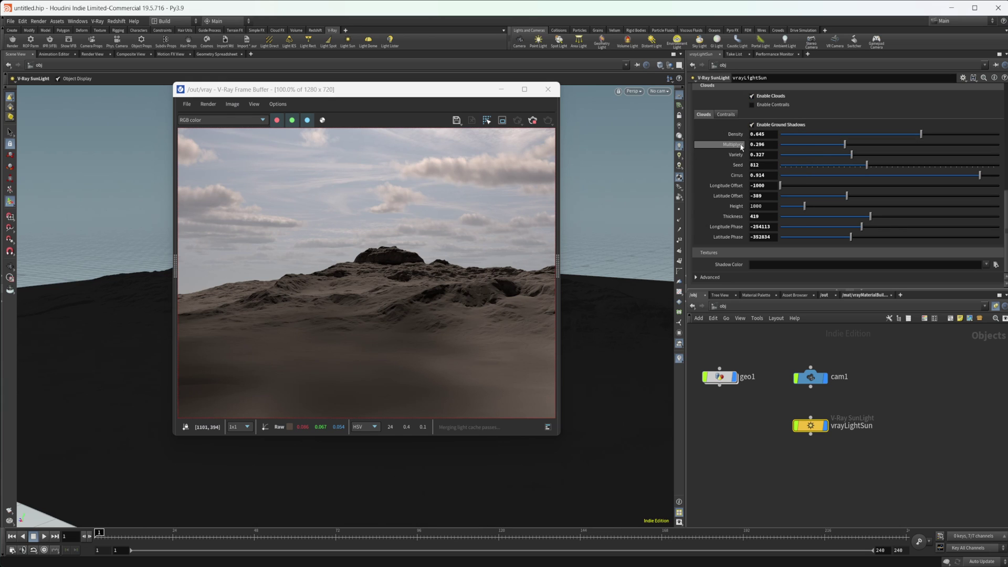
left_click(726, 114)
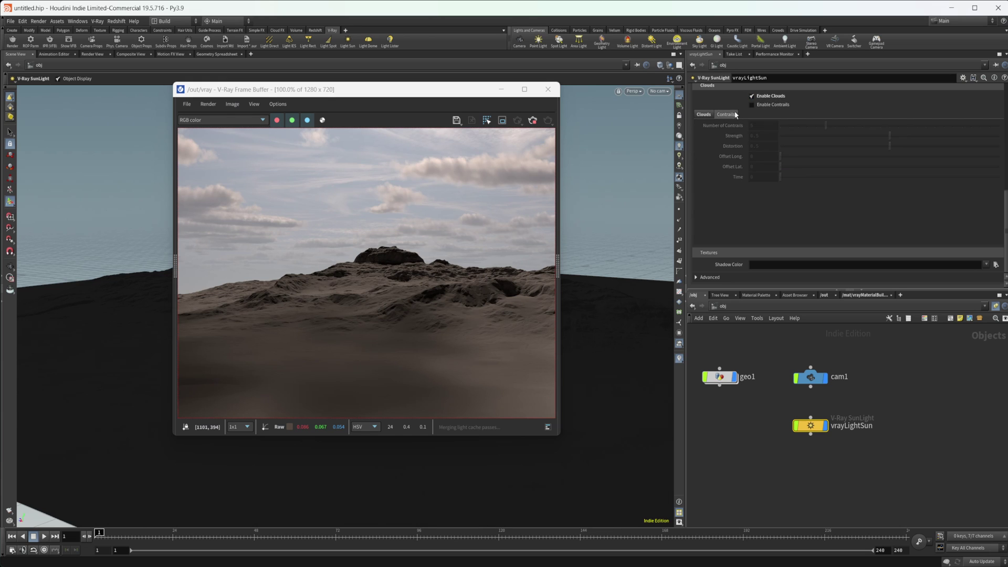
left_click(704, 114)
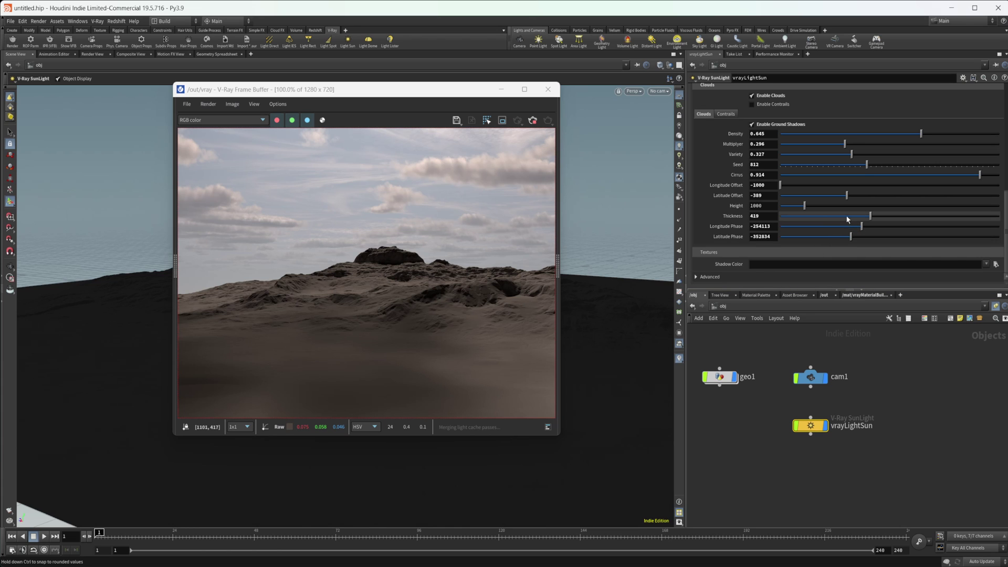
mouse_move(857, 220)
left_mouse_down()
mouse_move(822, 219)
mouse_move(864, 219)
left_mouse_up()
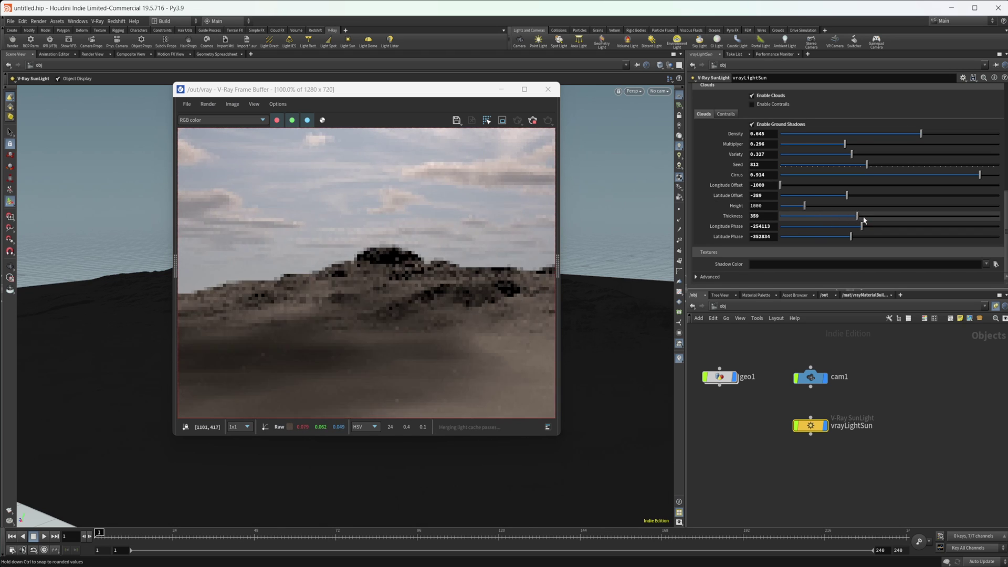